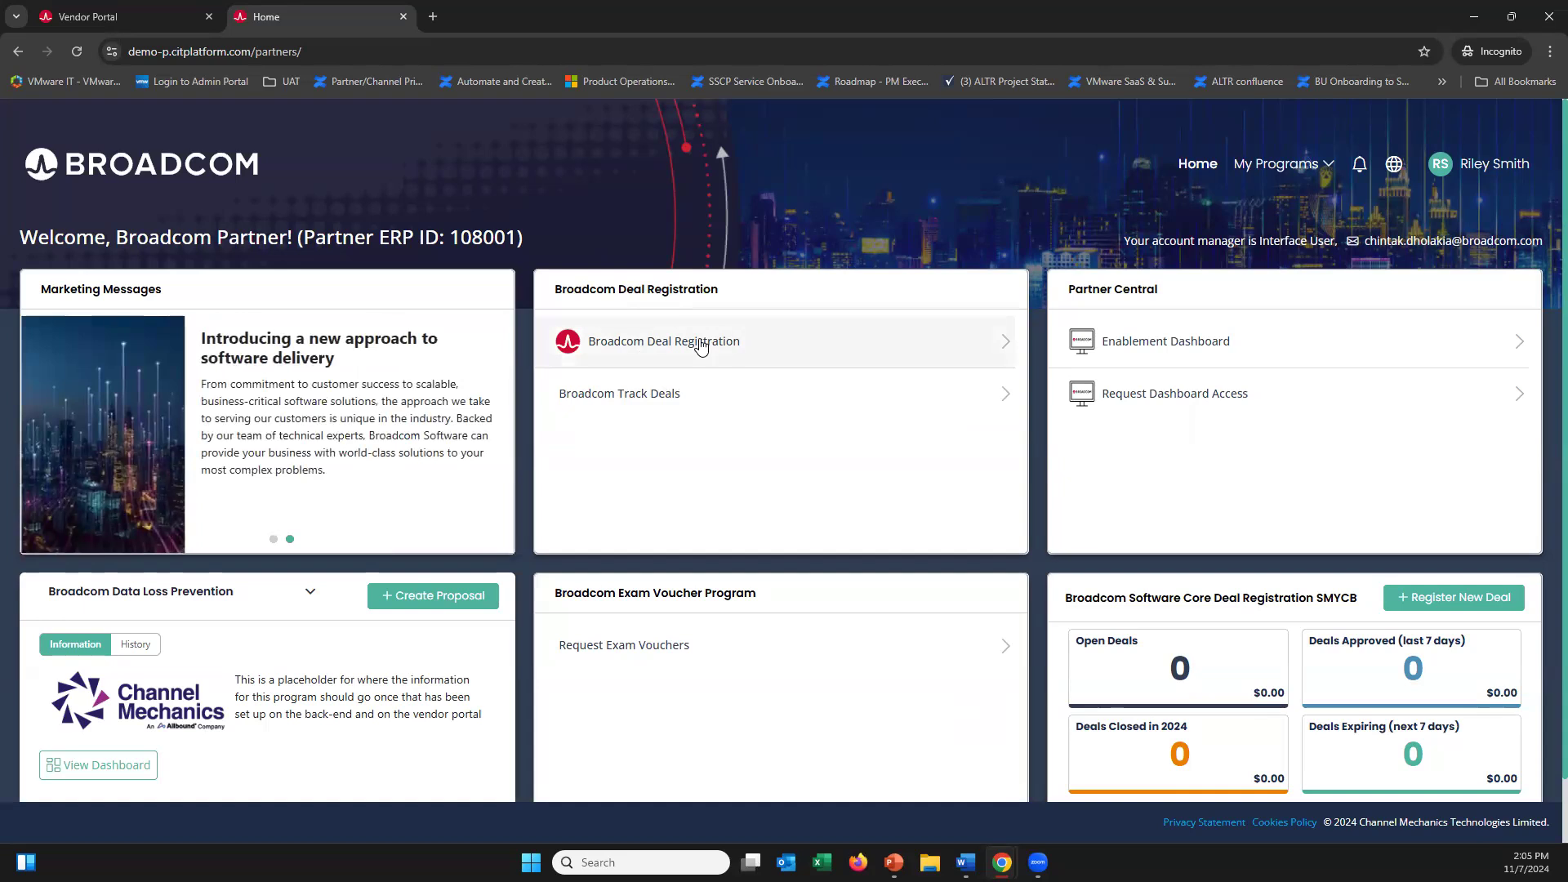
Open Broadcom Deal Registration and load previous end customer Test1234567 from the search
click(700, 346)
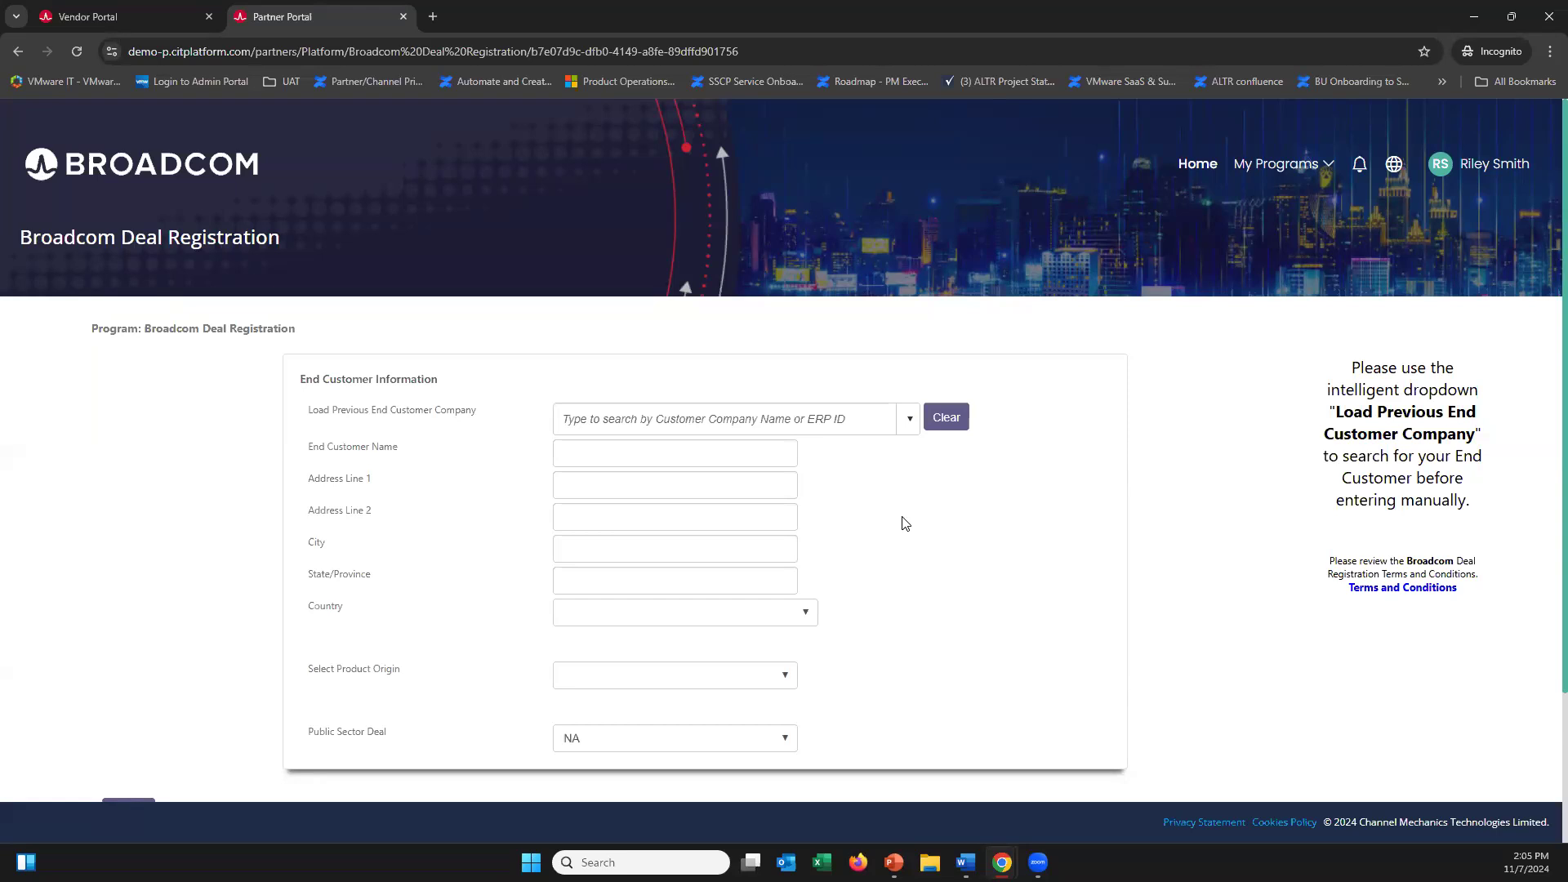
click(738, 410)
text(test1234567)
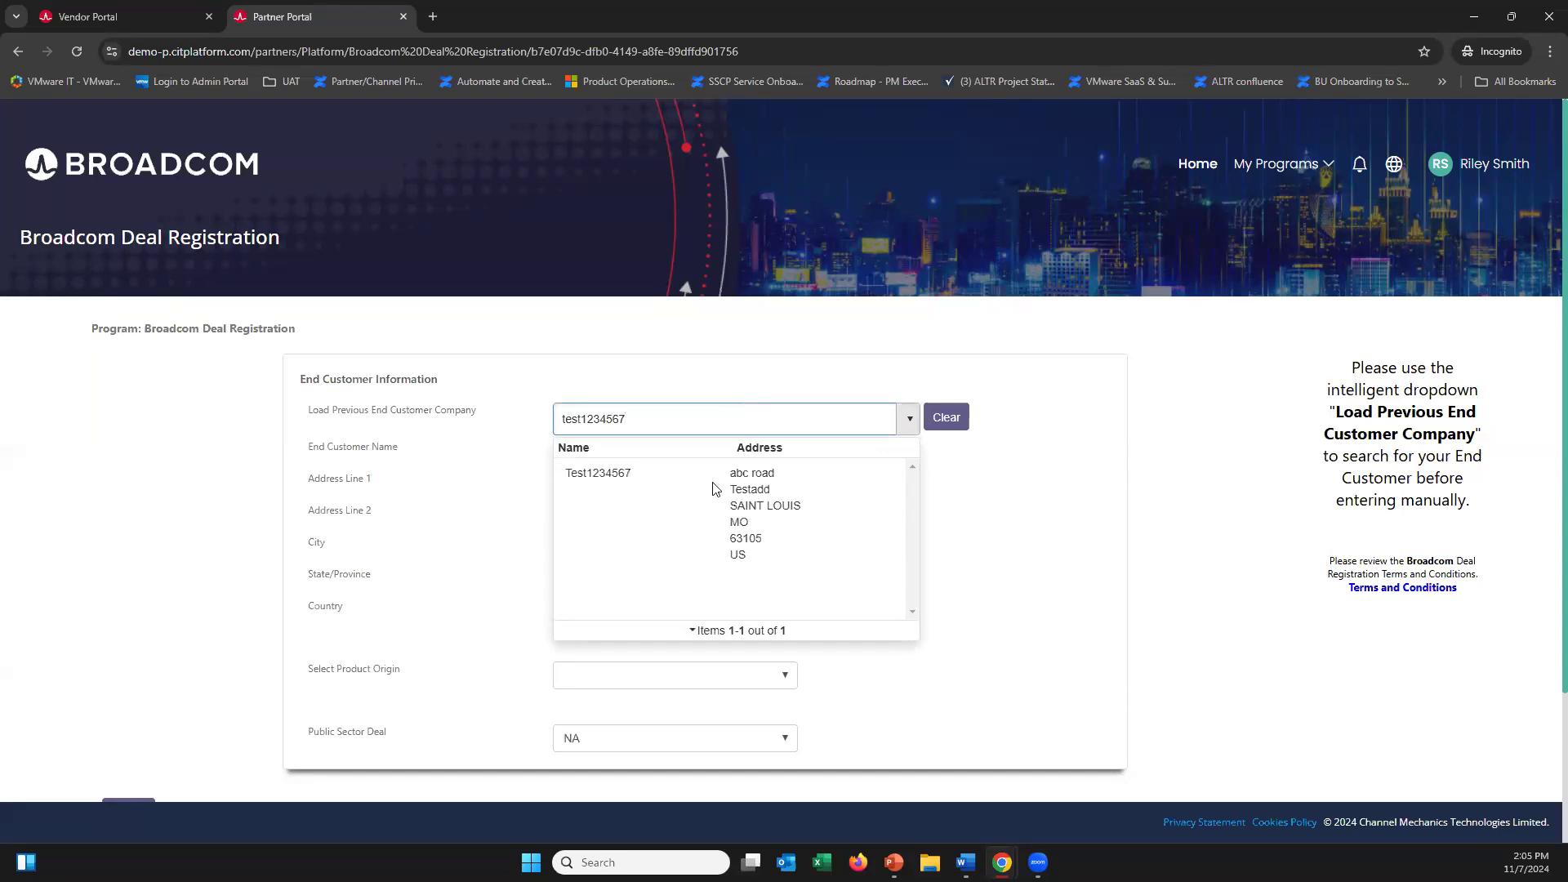
click(700, 499)
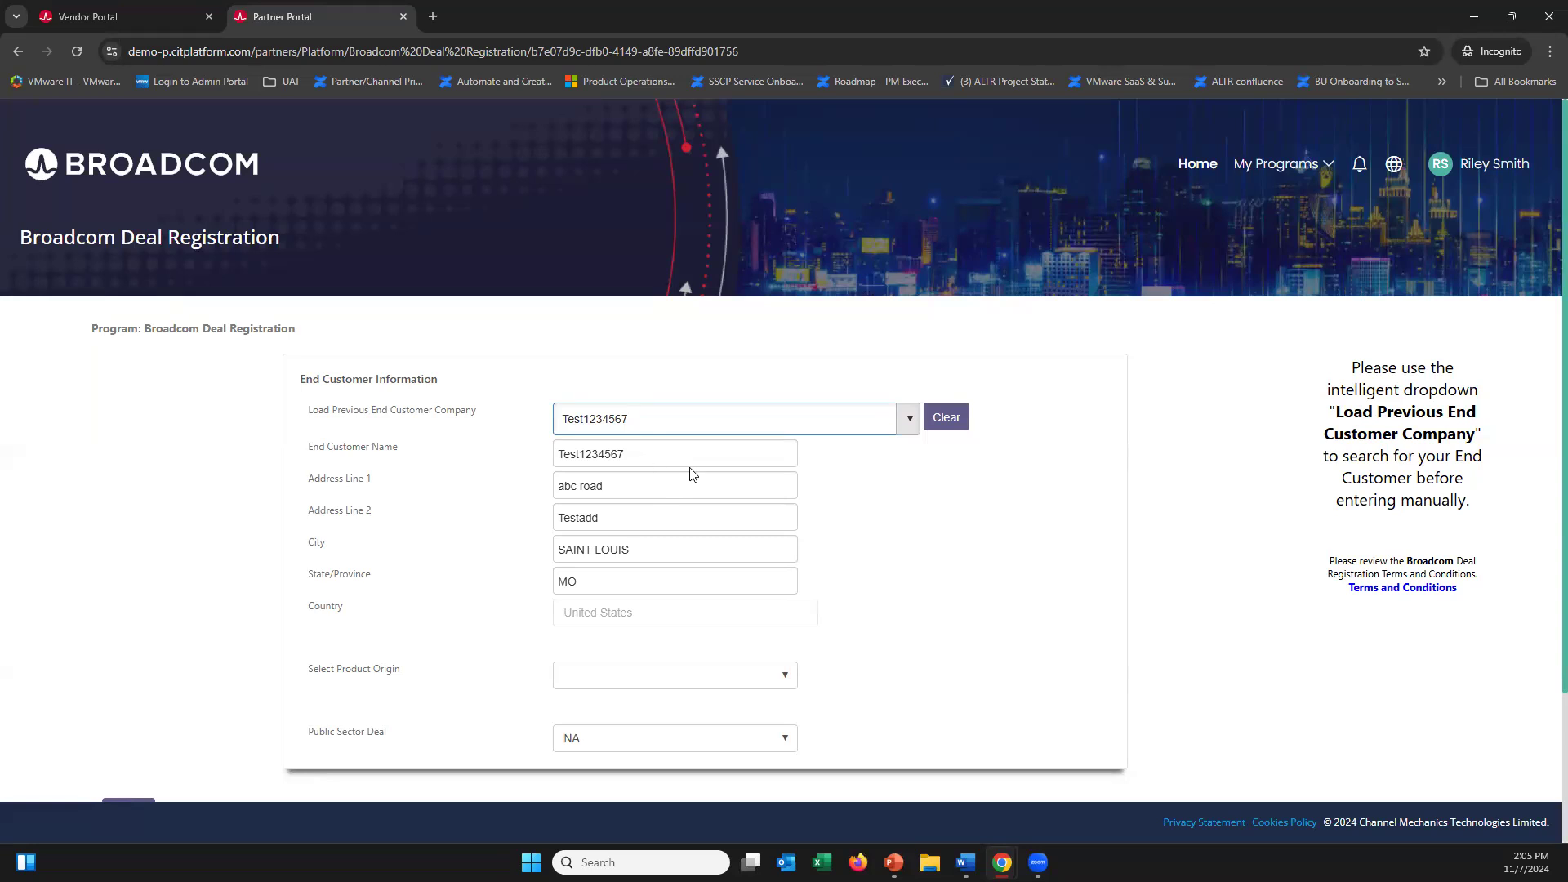
Choose VMware as product origin, answer No to Public Sector Deal, and submit the customer details
click(881, 538)
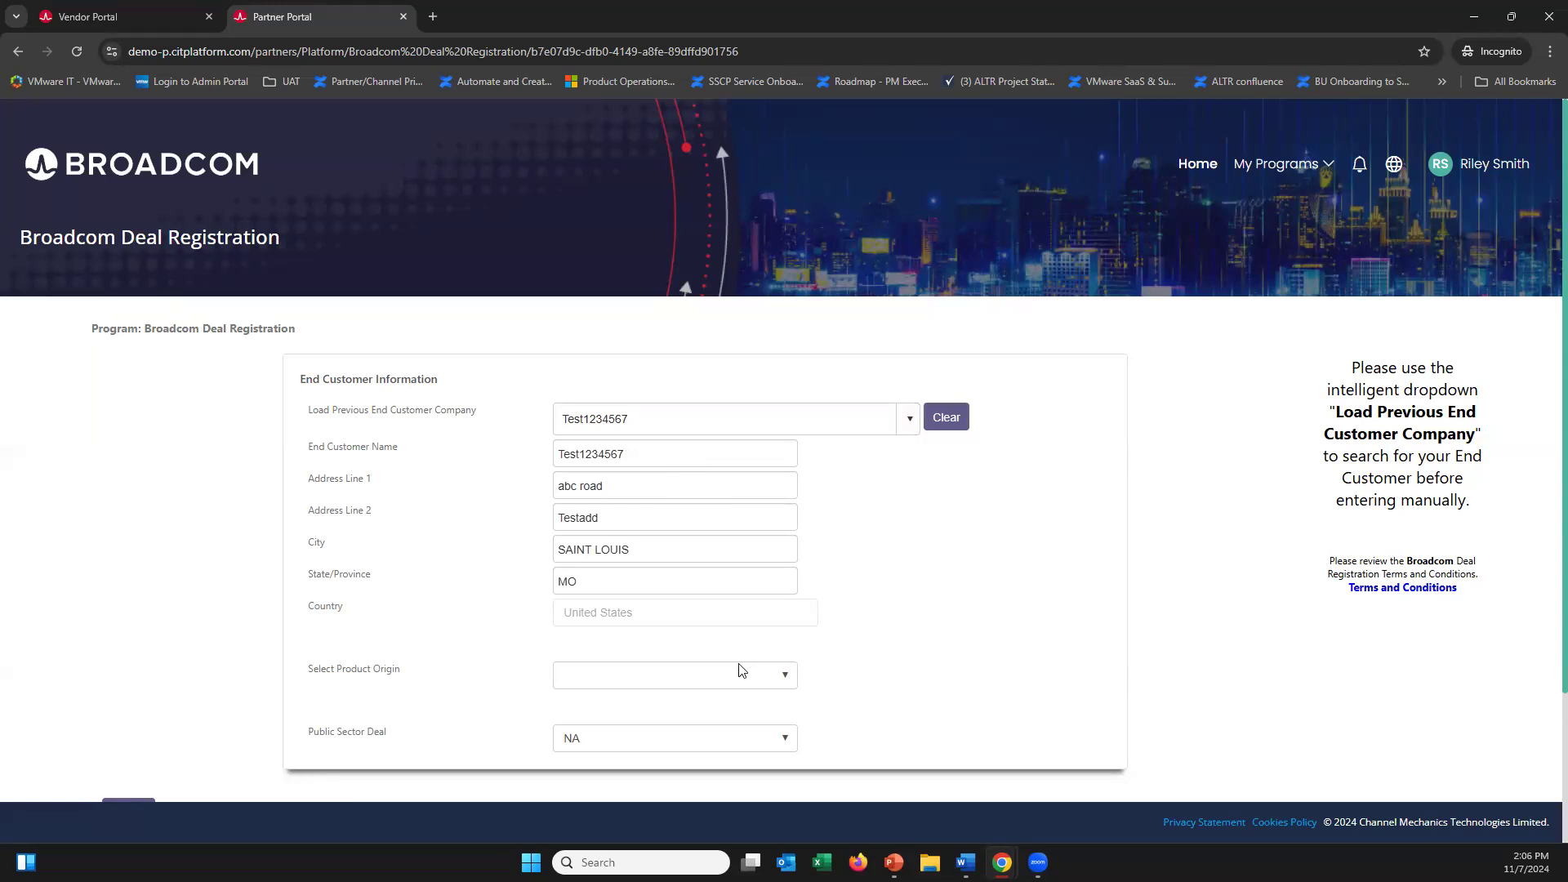
click(713, 685)
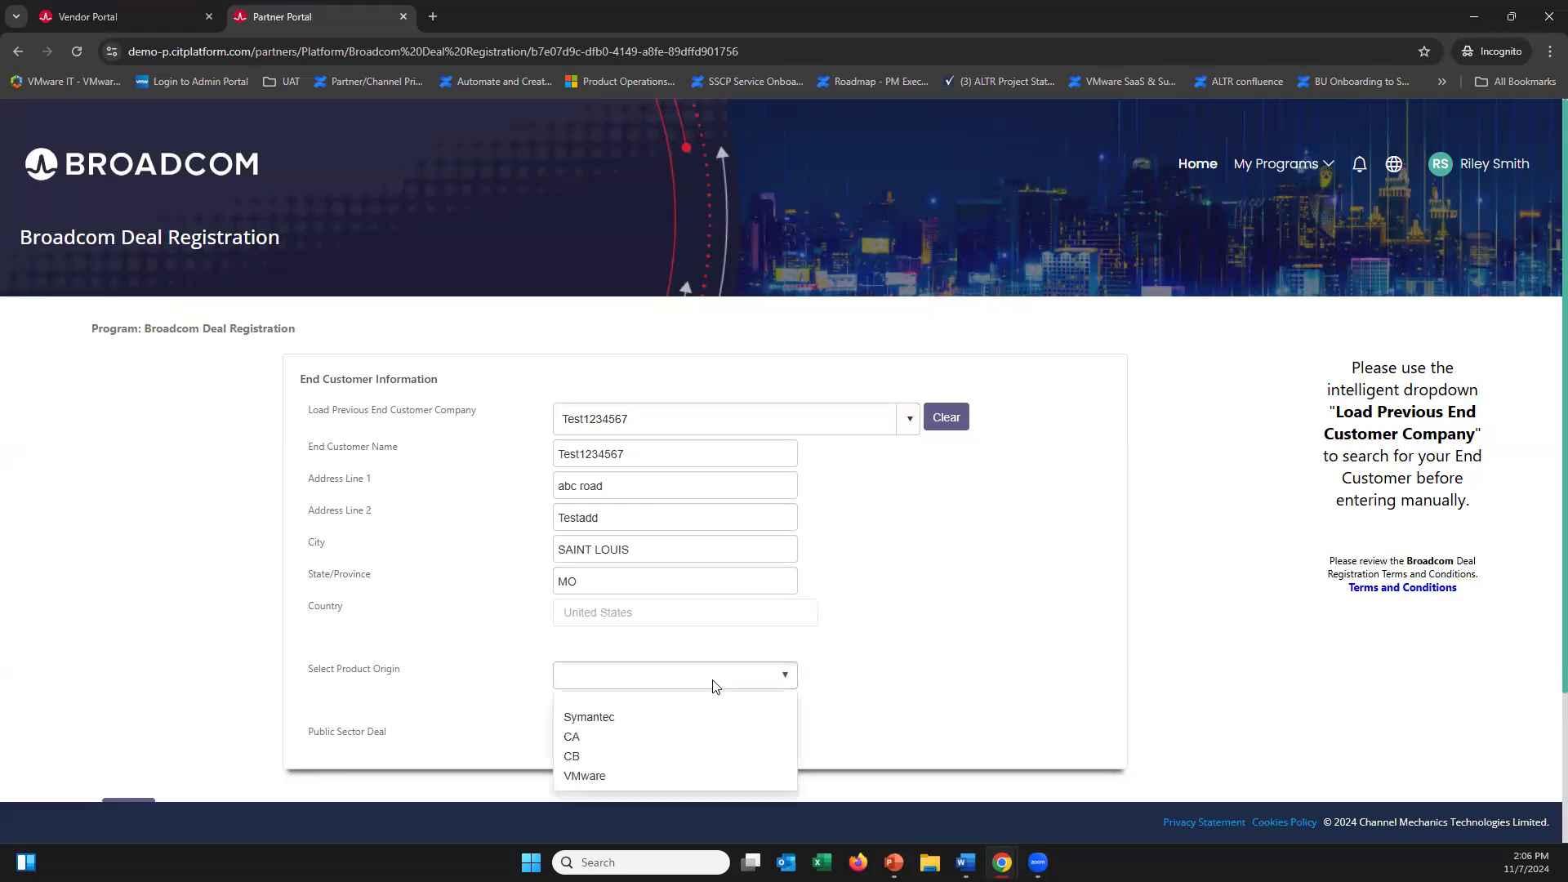
click(671, 777)
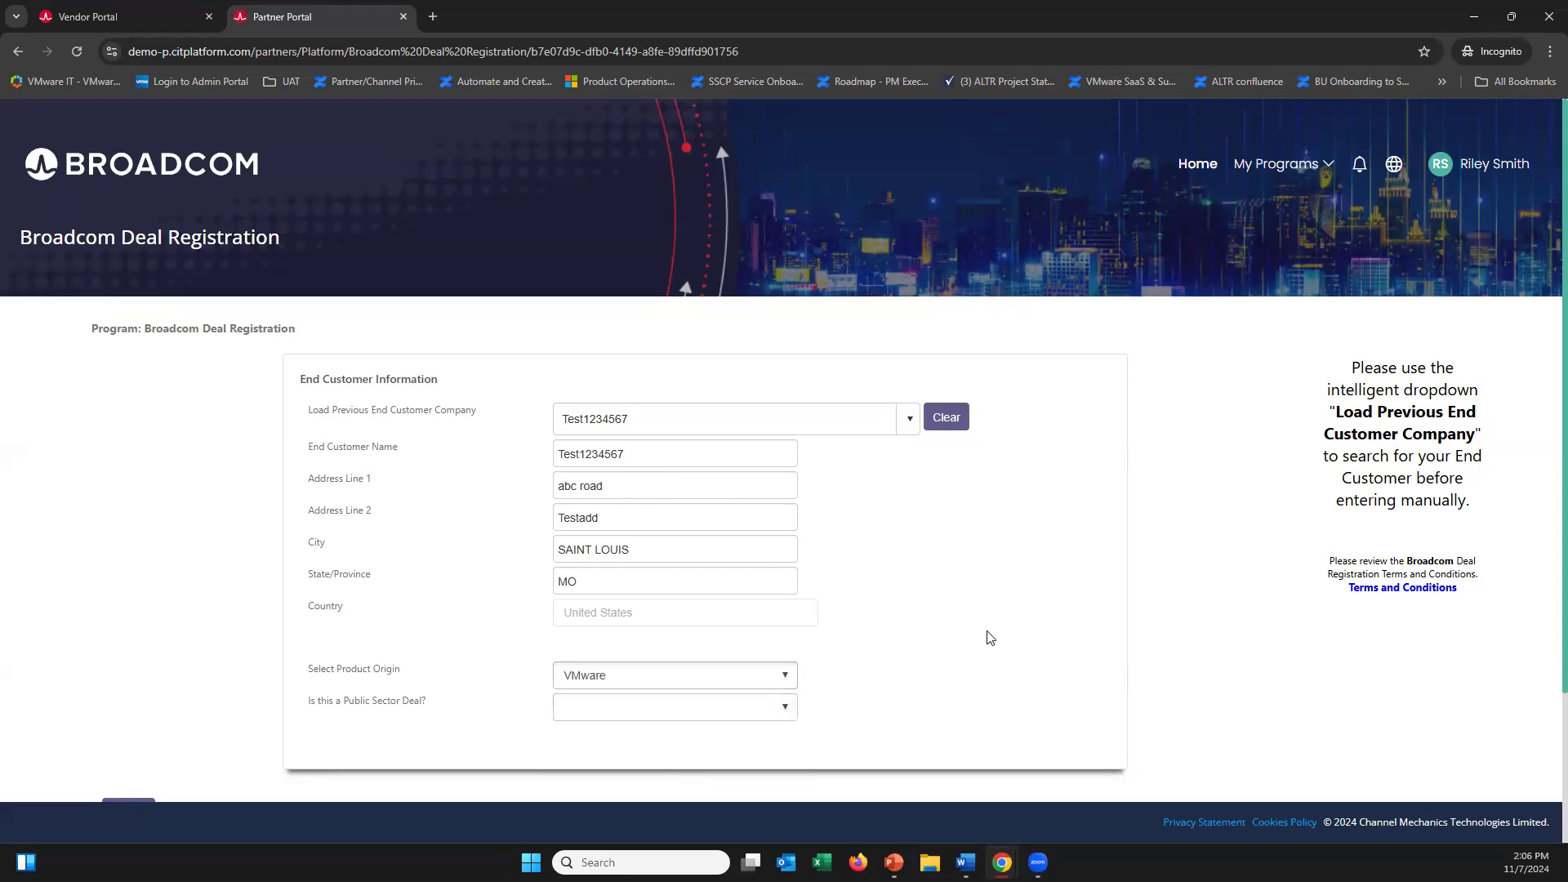
scroll(989, 637, down, 1)
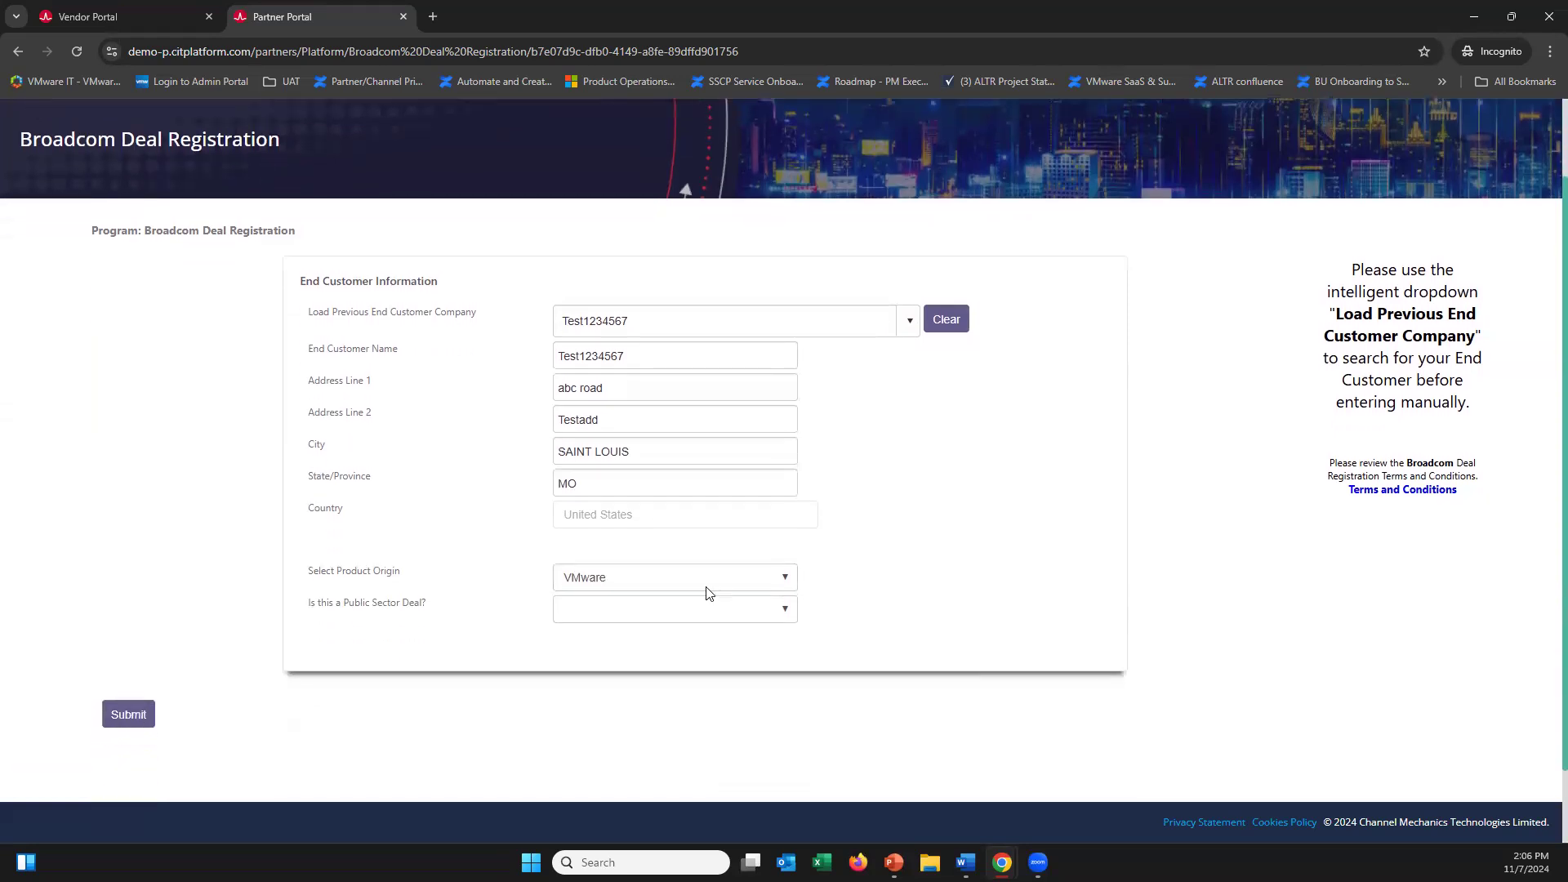
click(654, 610)
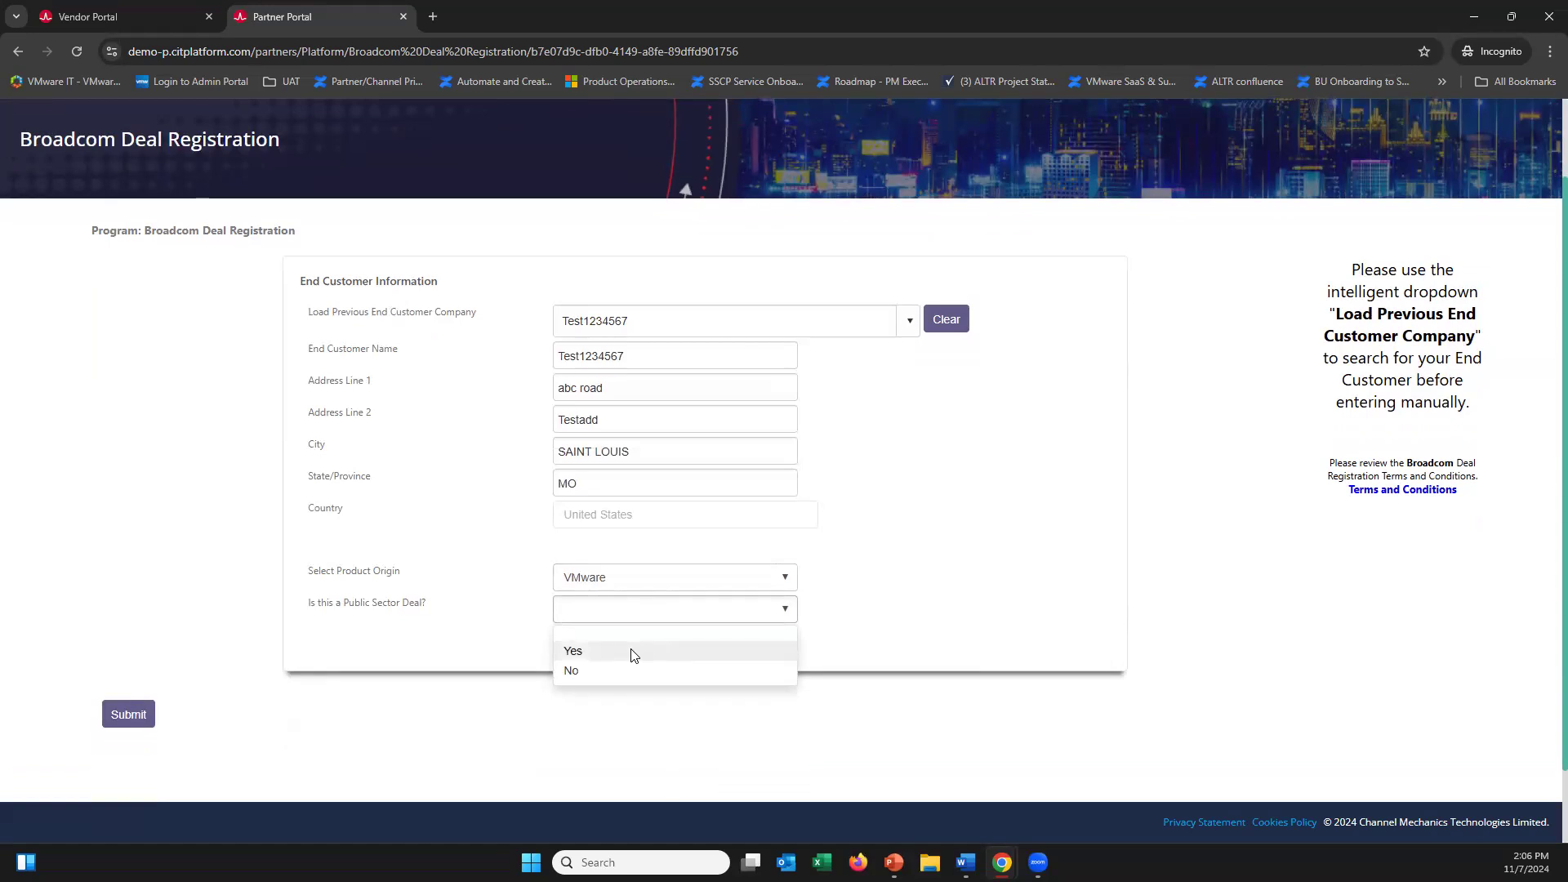
click(630, 674)
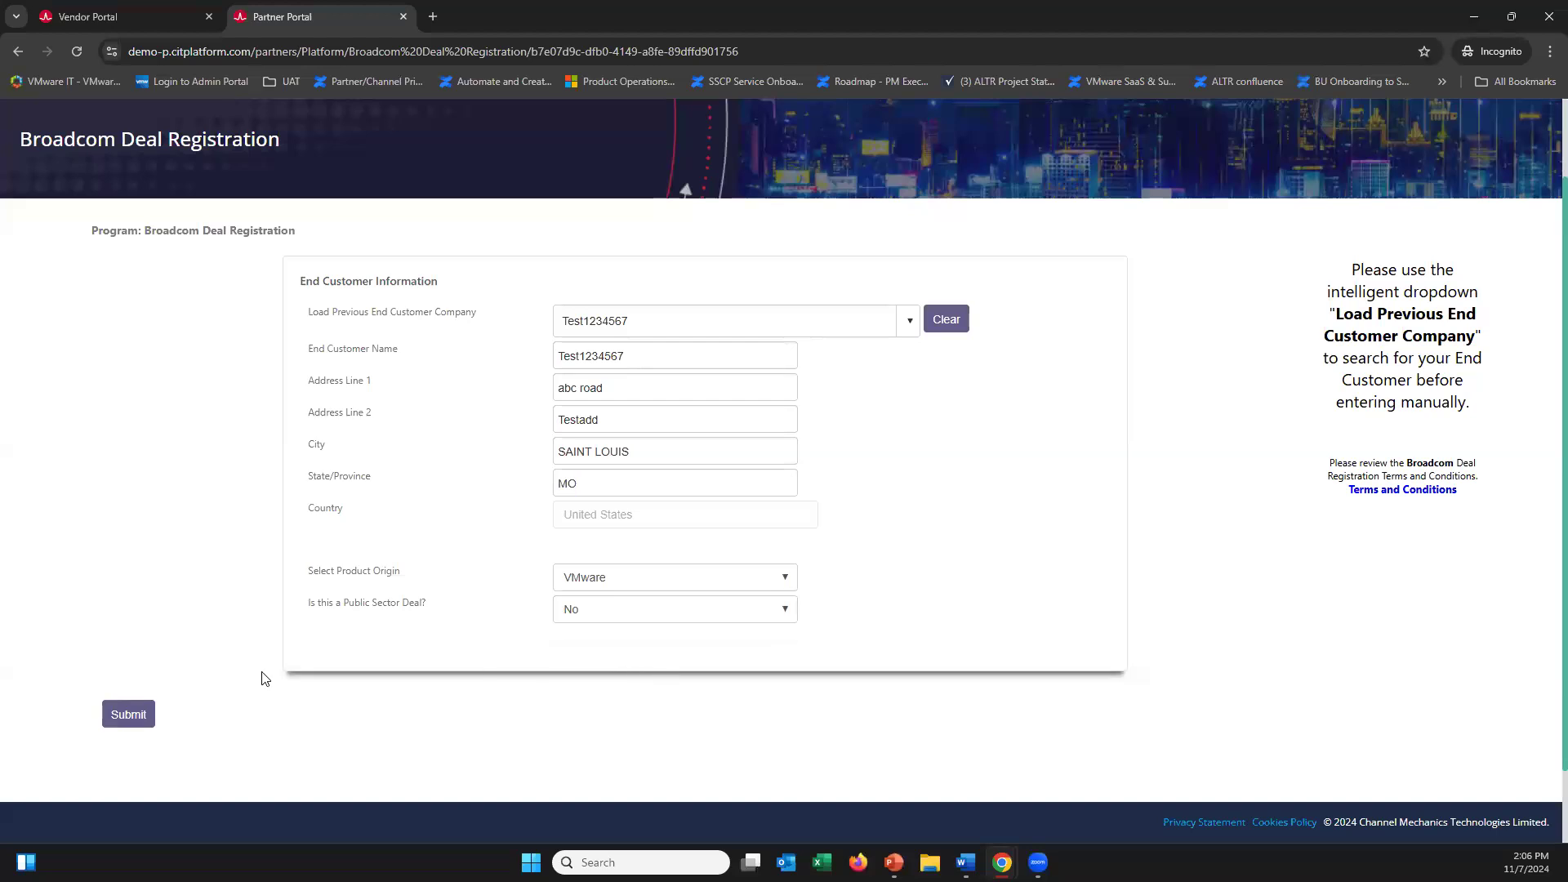
click(149, 715)
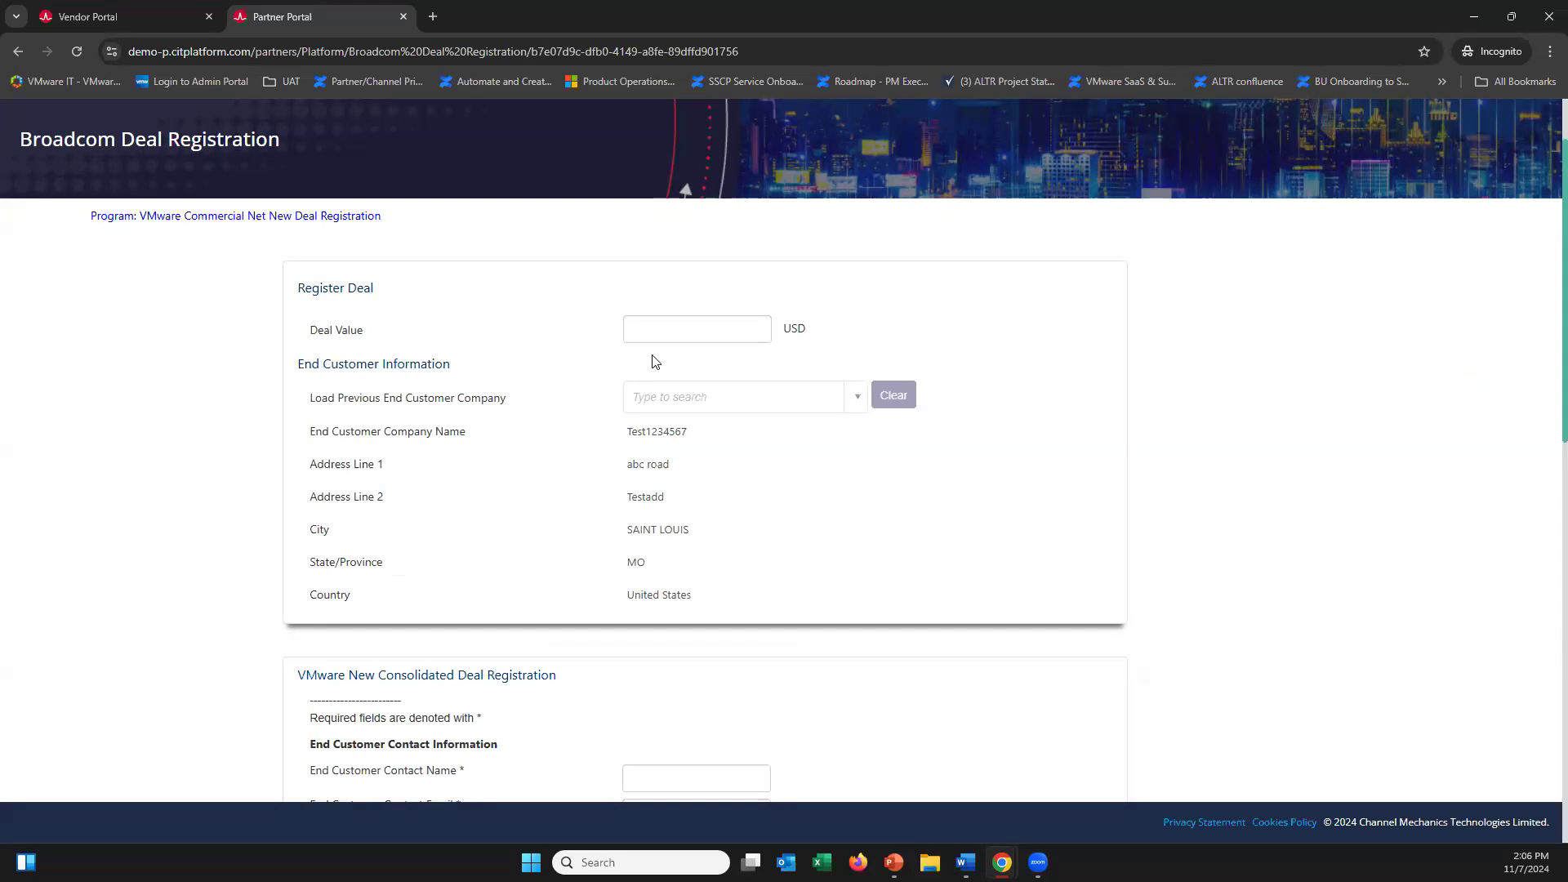
Replace the rejected 24999 deal value with 30000 to clear the minimum-value error
click(672, 334)
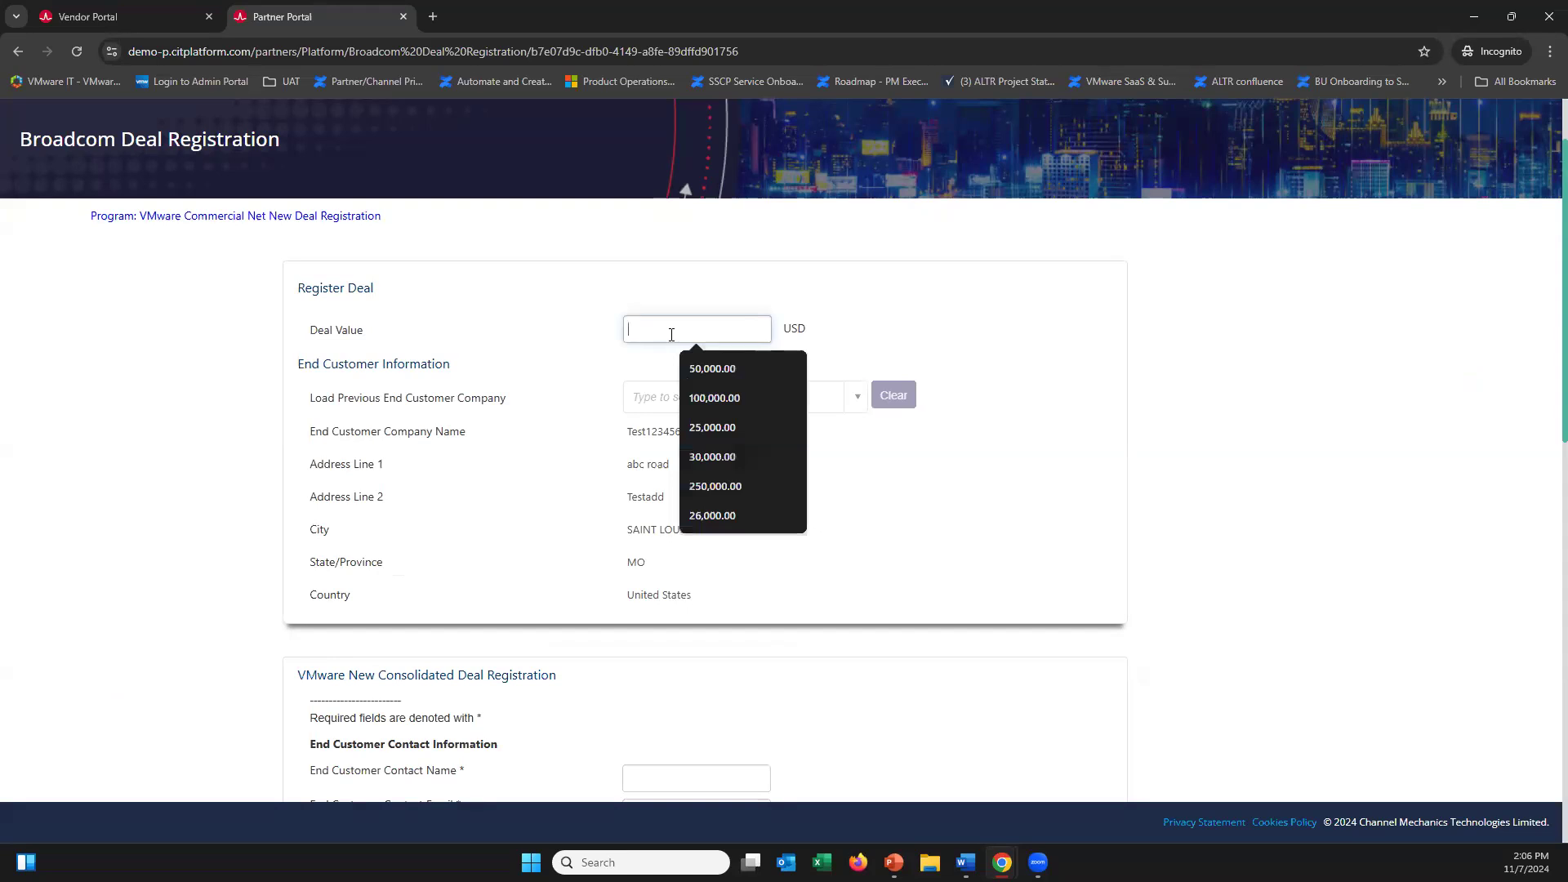
text(24999)
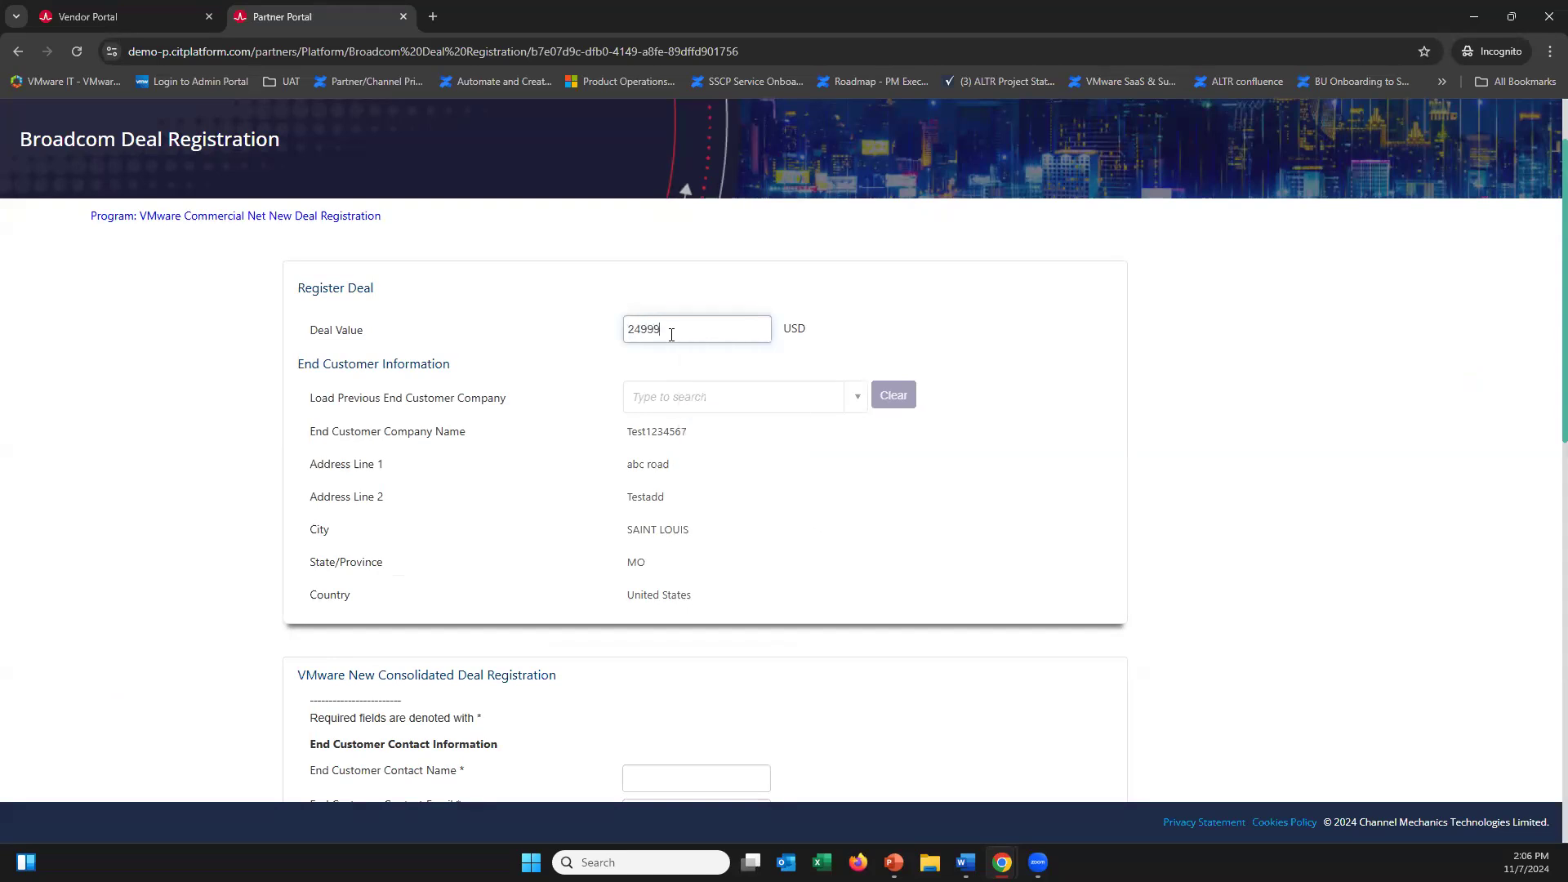
click(616, 375)
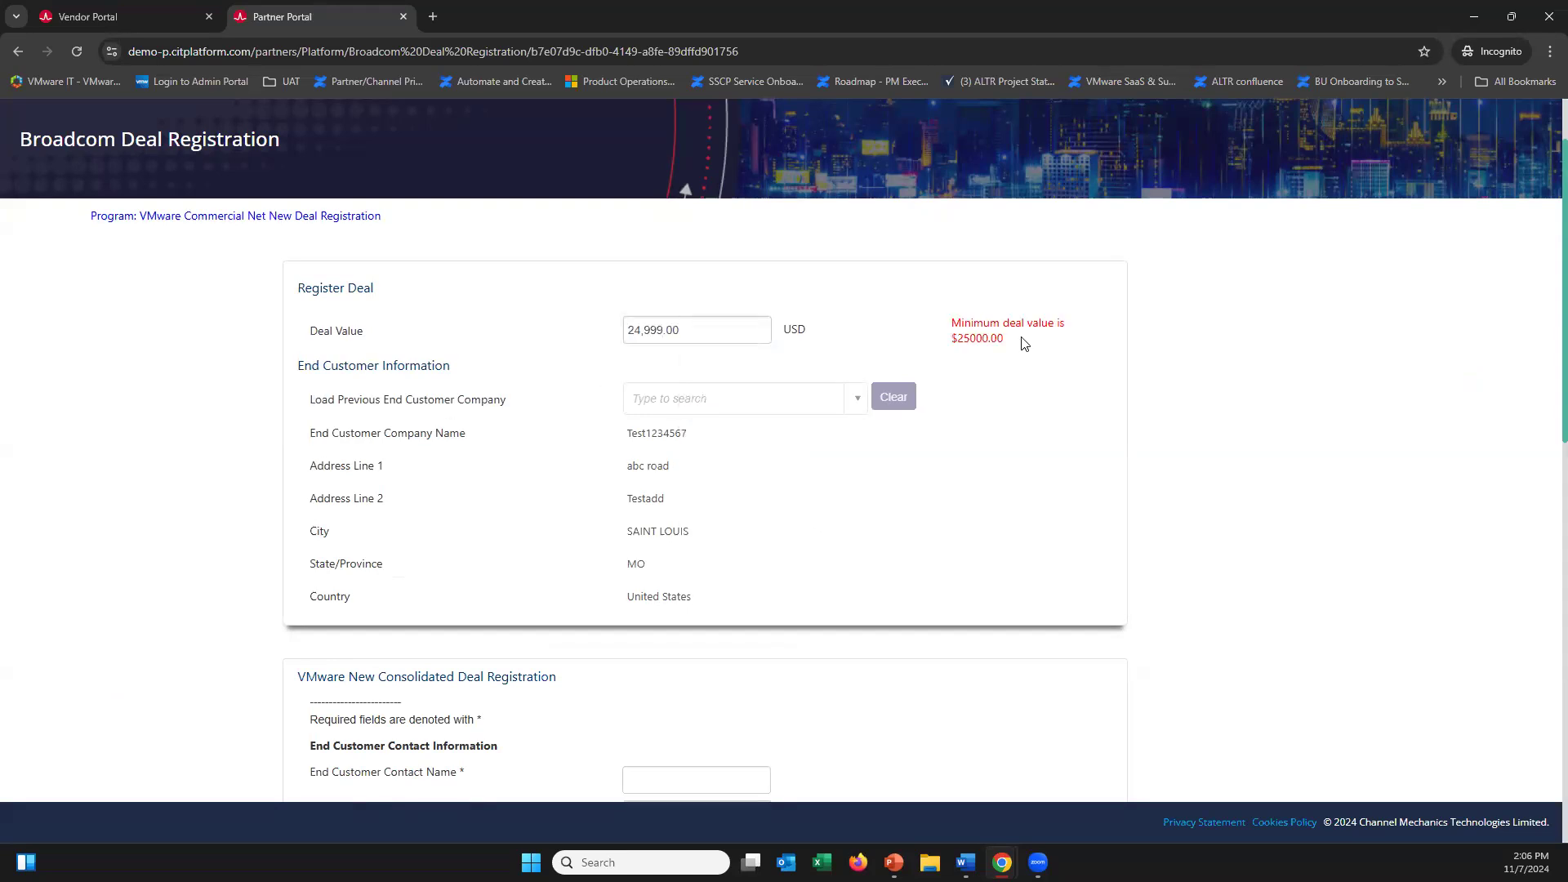
double_click(723, 334)
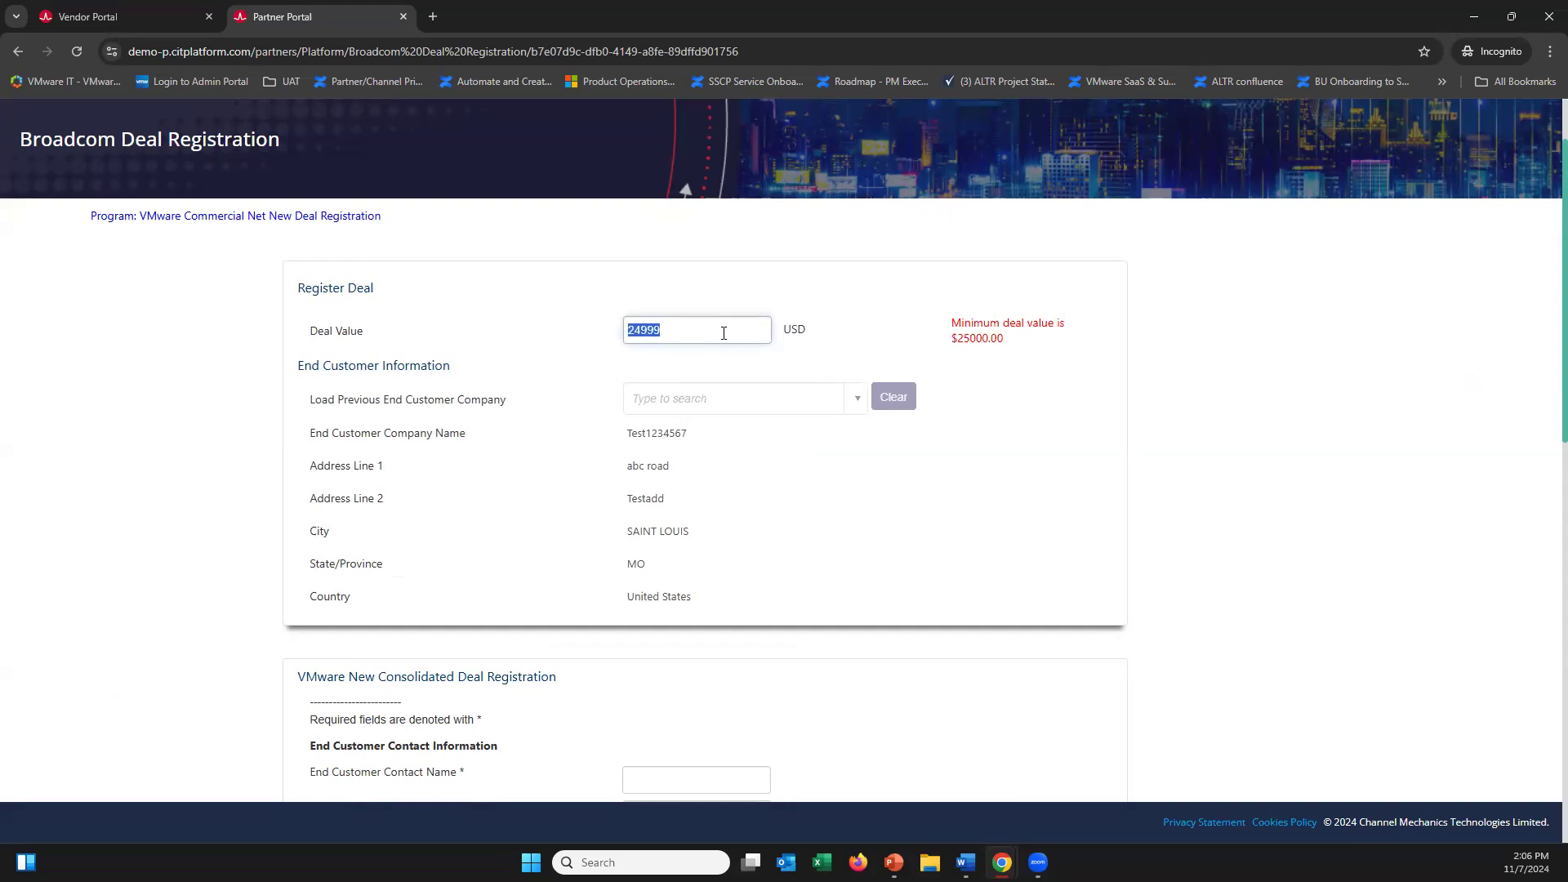
text(30000)
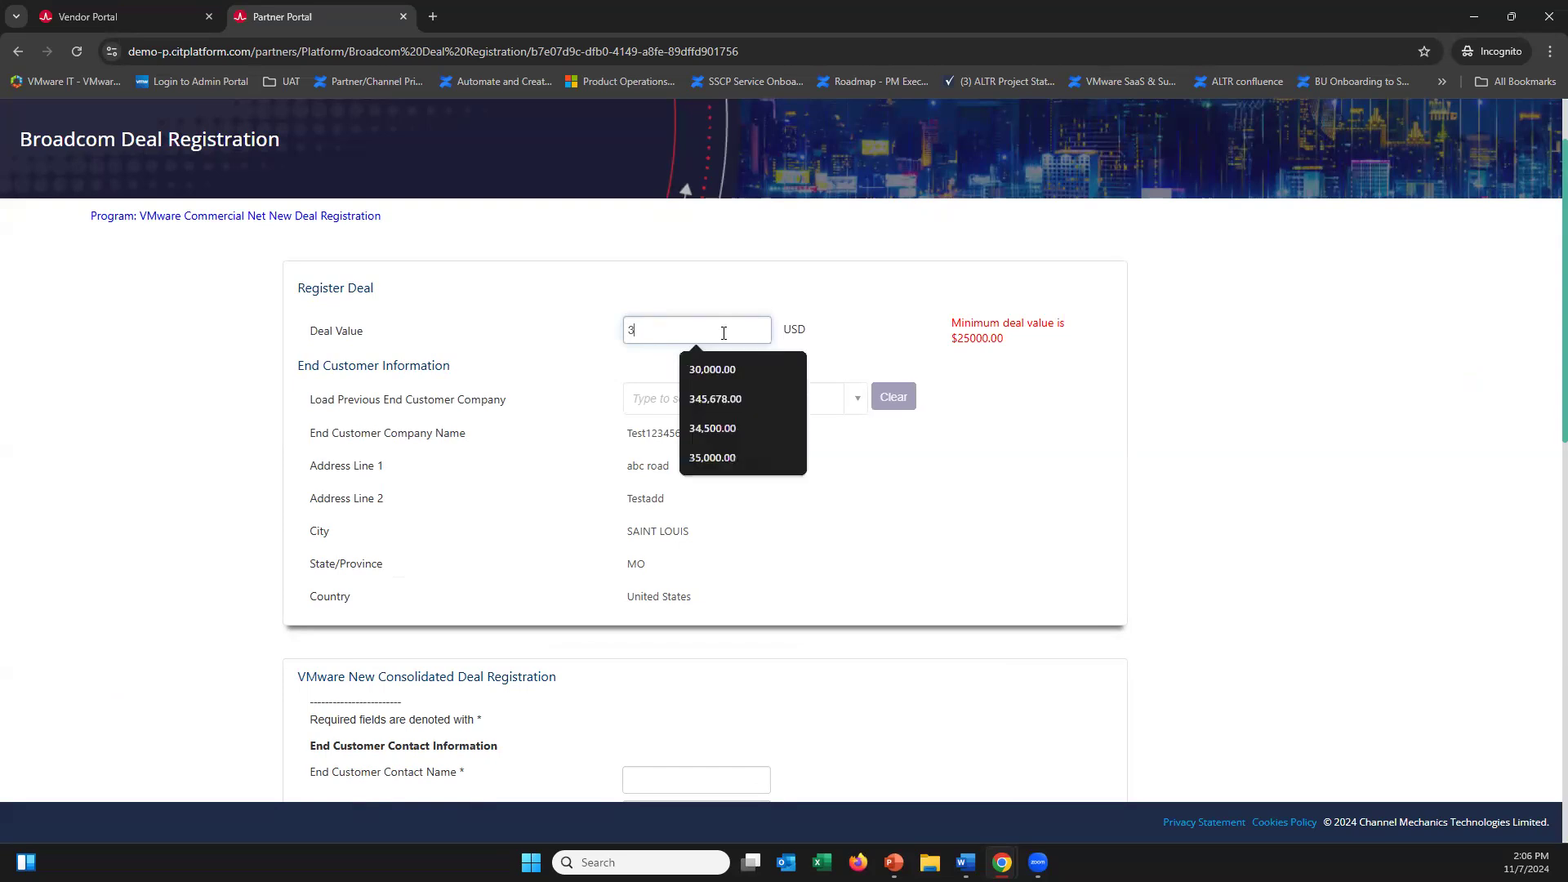
click(574, 370)
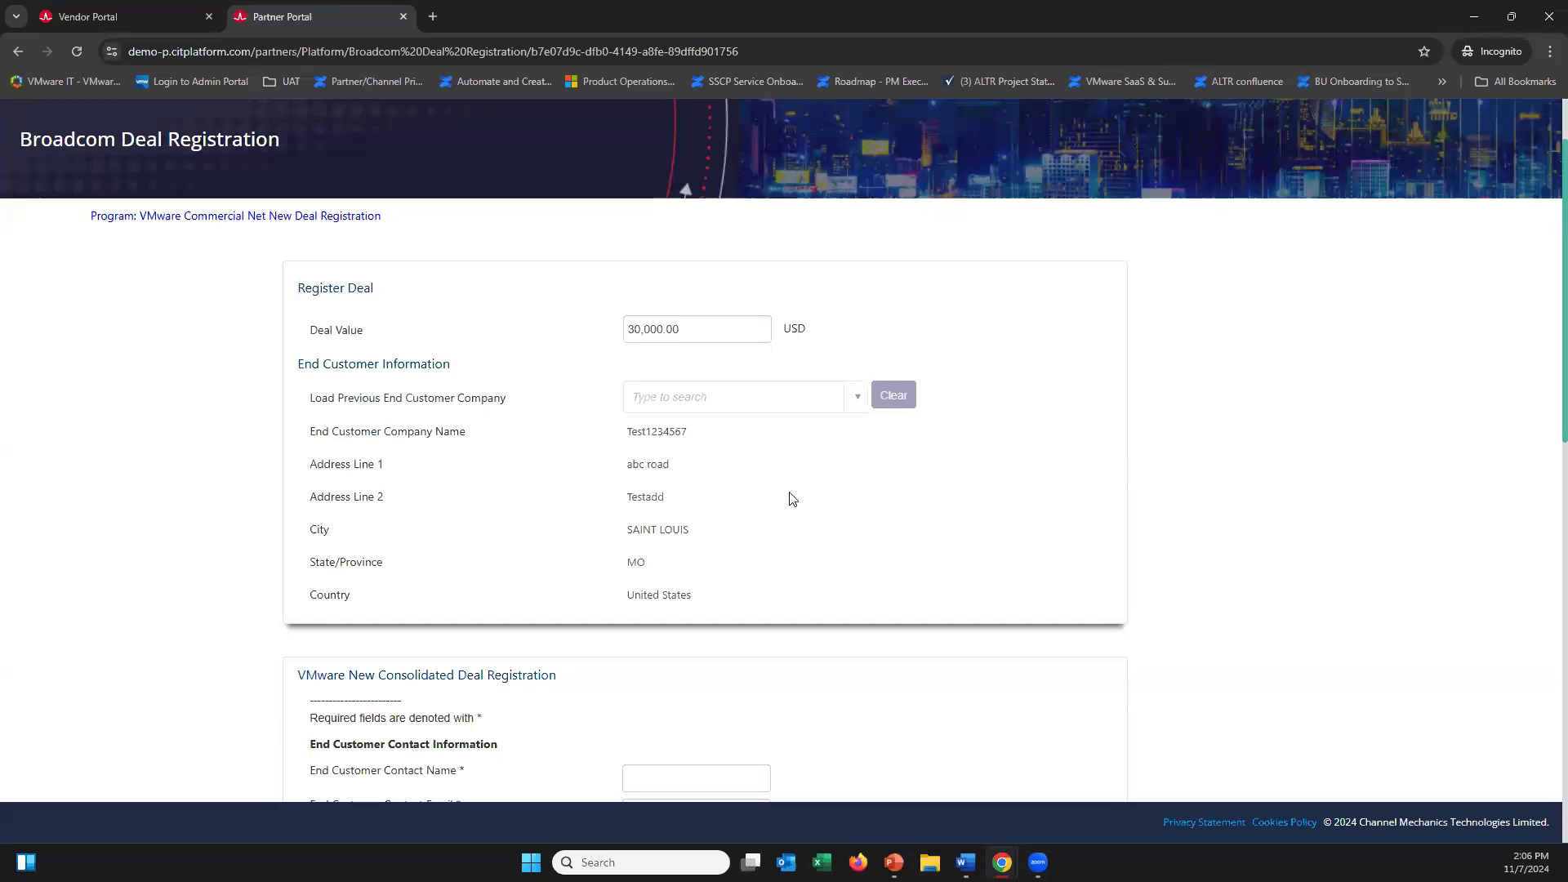
drag(1543, 365, 1547, 587)
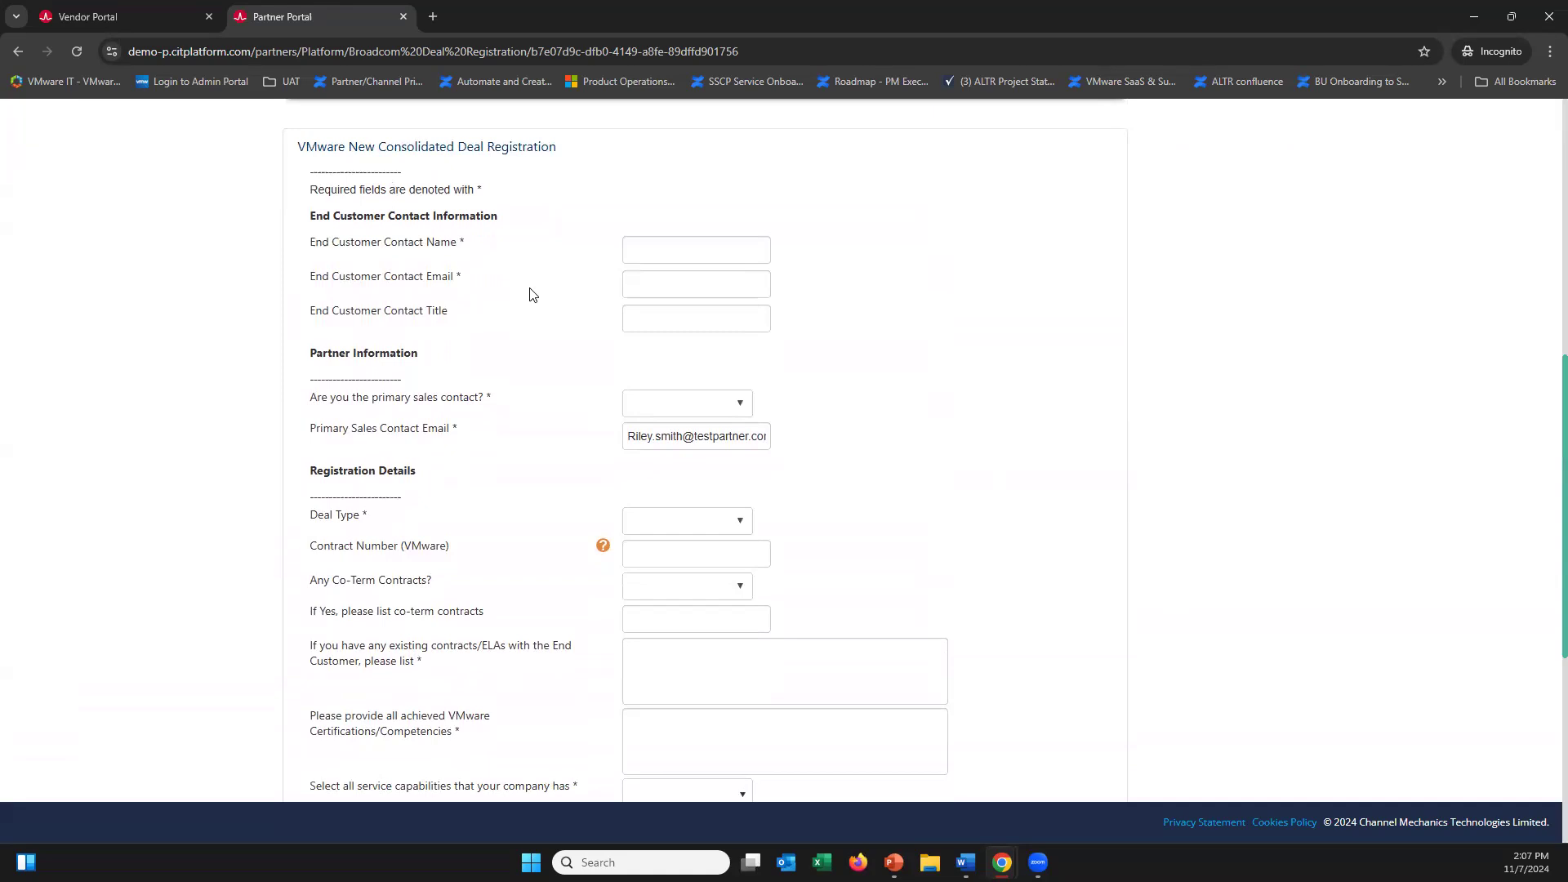
Fill the end customer contact's name, e-mail and title with 'Test' entries
click(665, 246)
text(test)
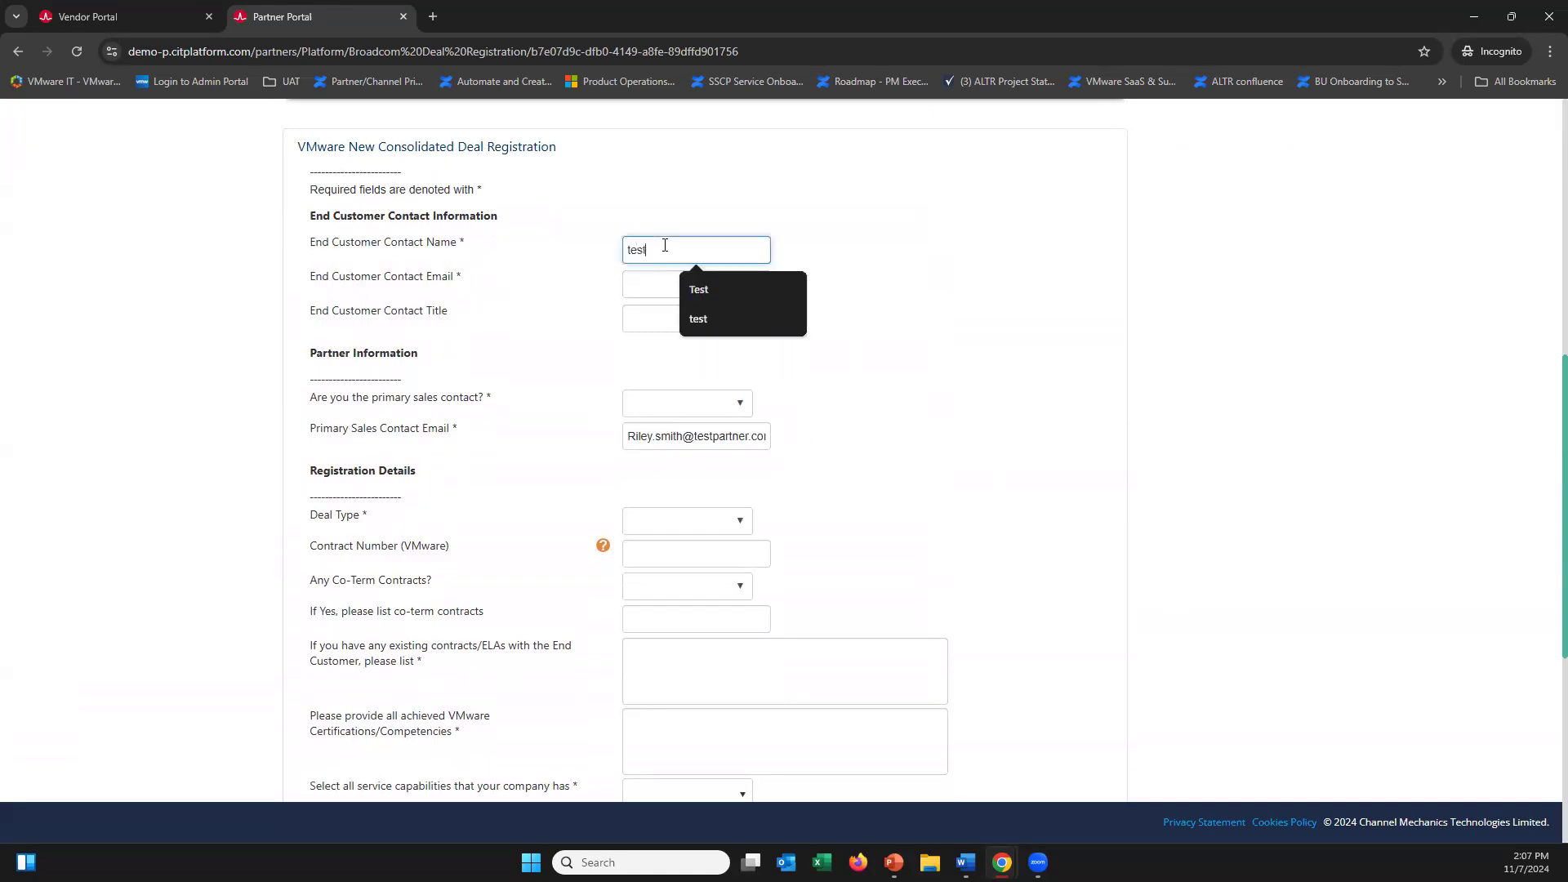
click(722, 285)
click(669, 294)
text(test)
click(705, 323)
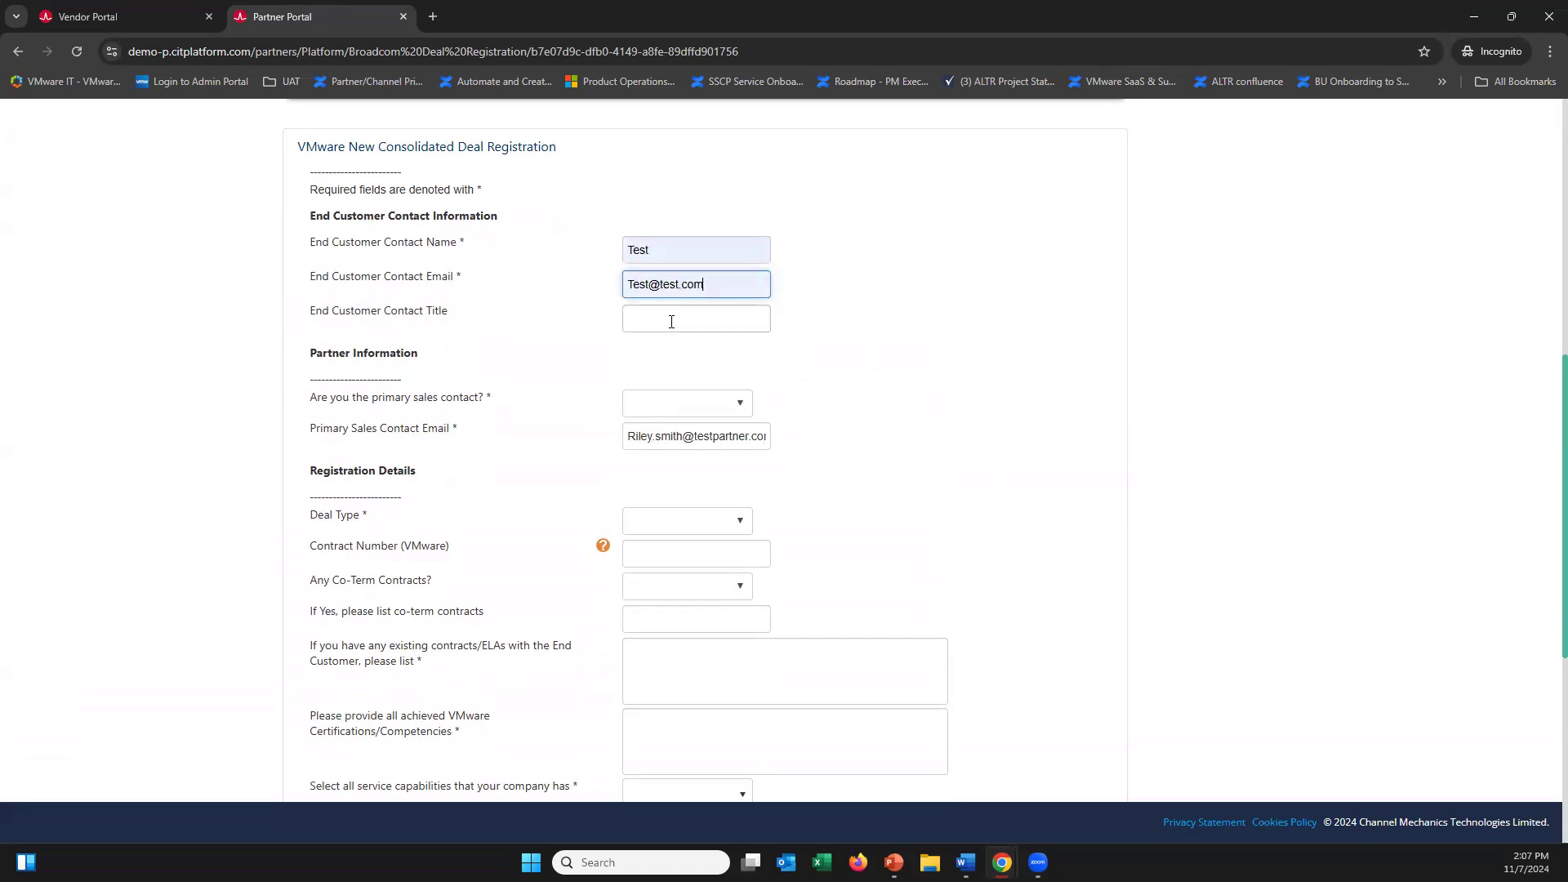
click(671, 319)
text(Test)
click(653, 354)
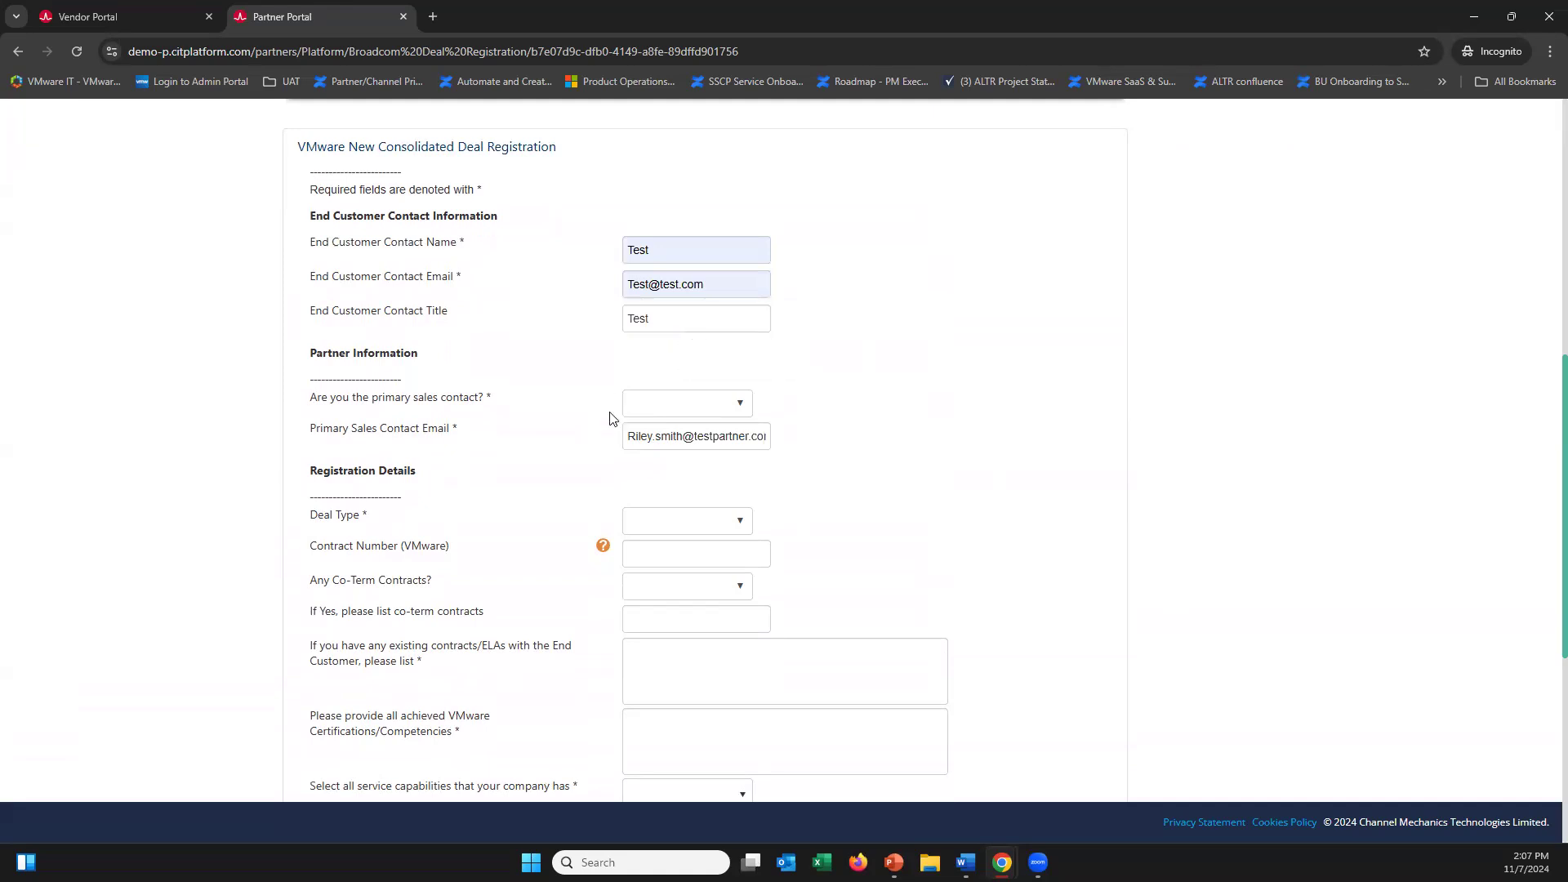
Answer Yes to 'Are you the primary sales contact?' and check the sales contact email
click(669, 404)
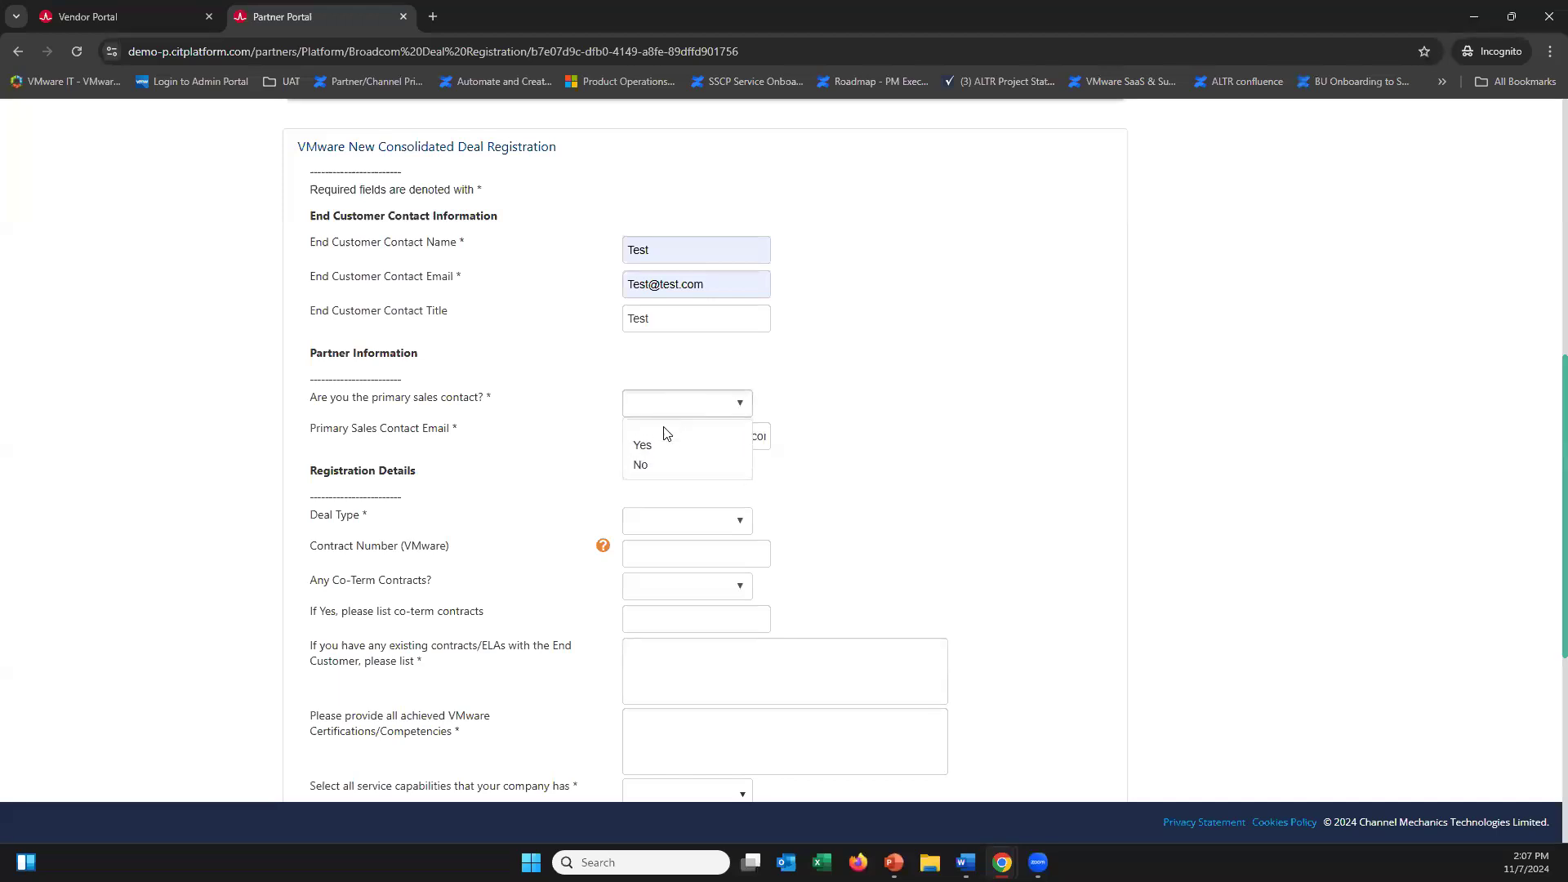
click(667, 447)
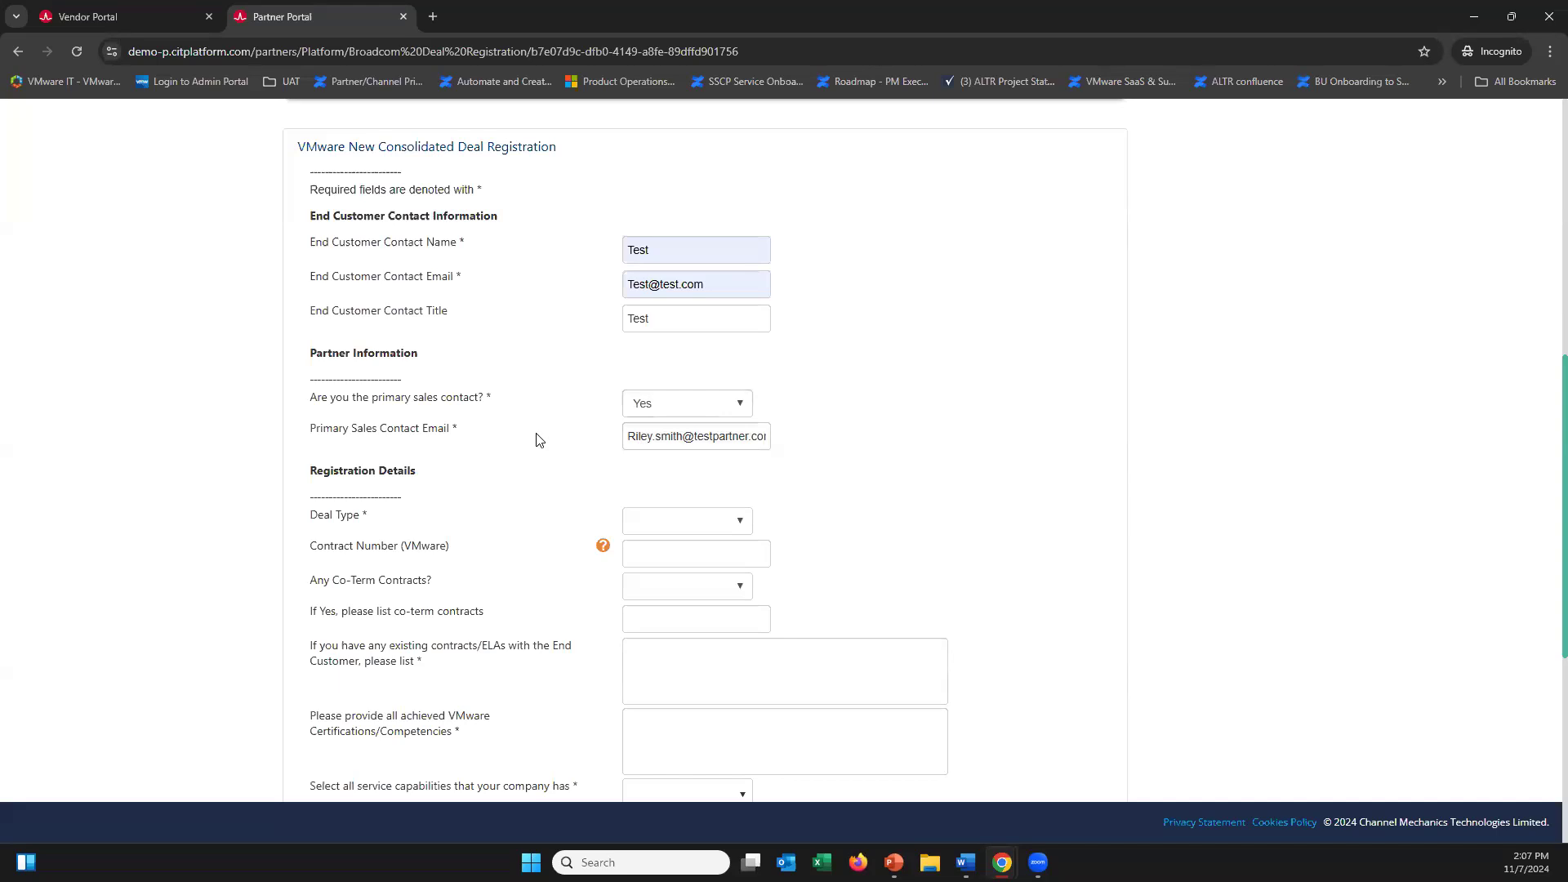
drag(653, 438, 831, 437)
click(831, 437)
Choose New Customer as the Deal Type, leaving Contract Number (VMware) blank
scroll(835, 444, down, 4)
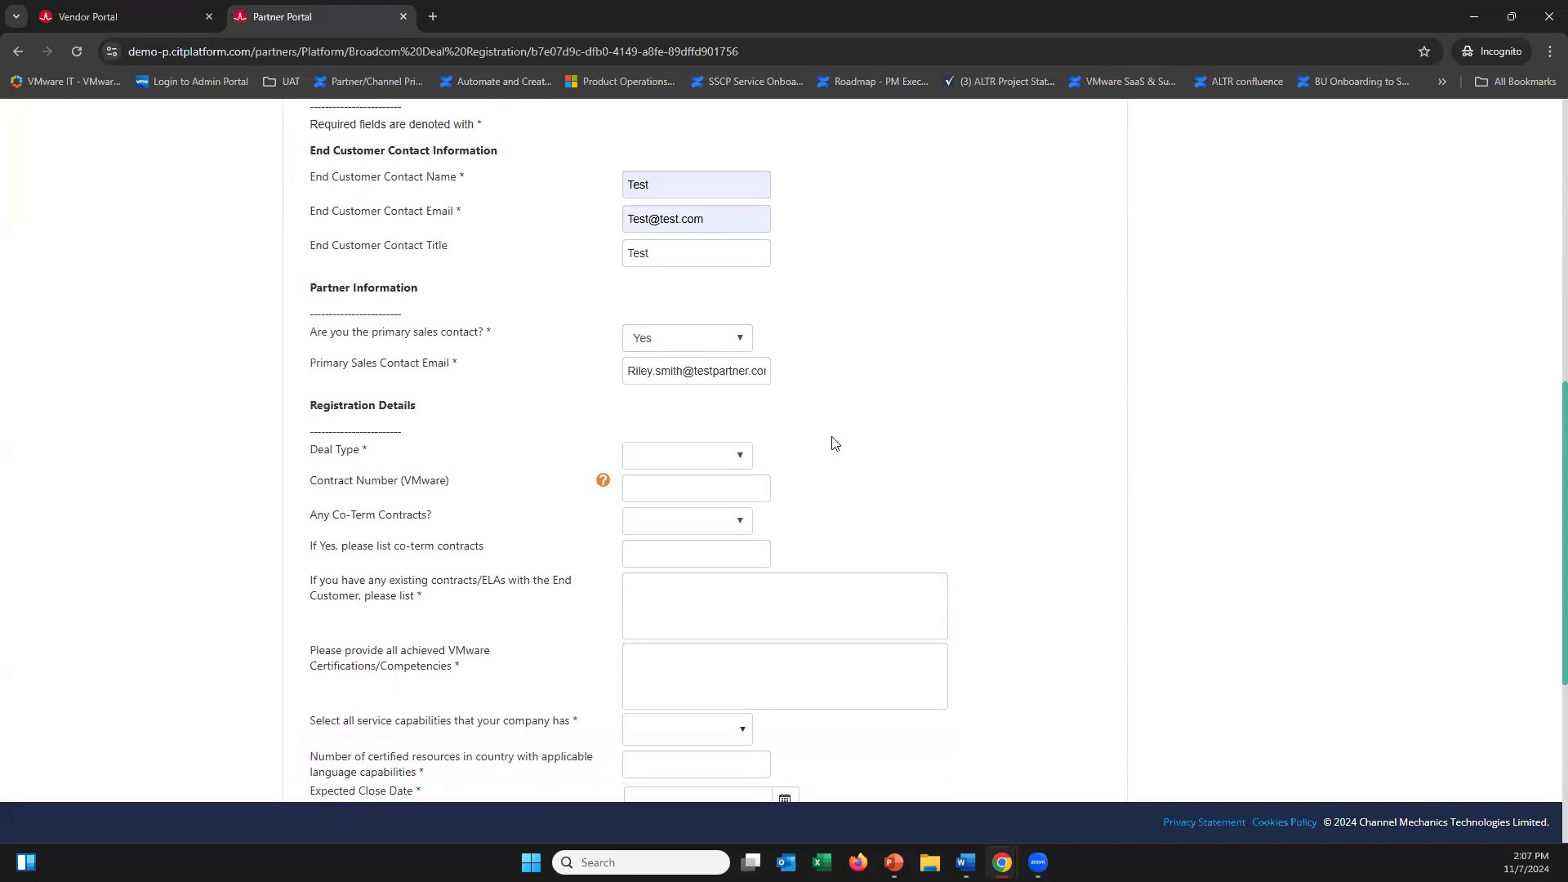
scroll(834, 437, down, 1)
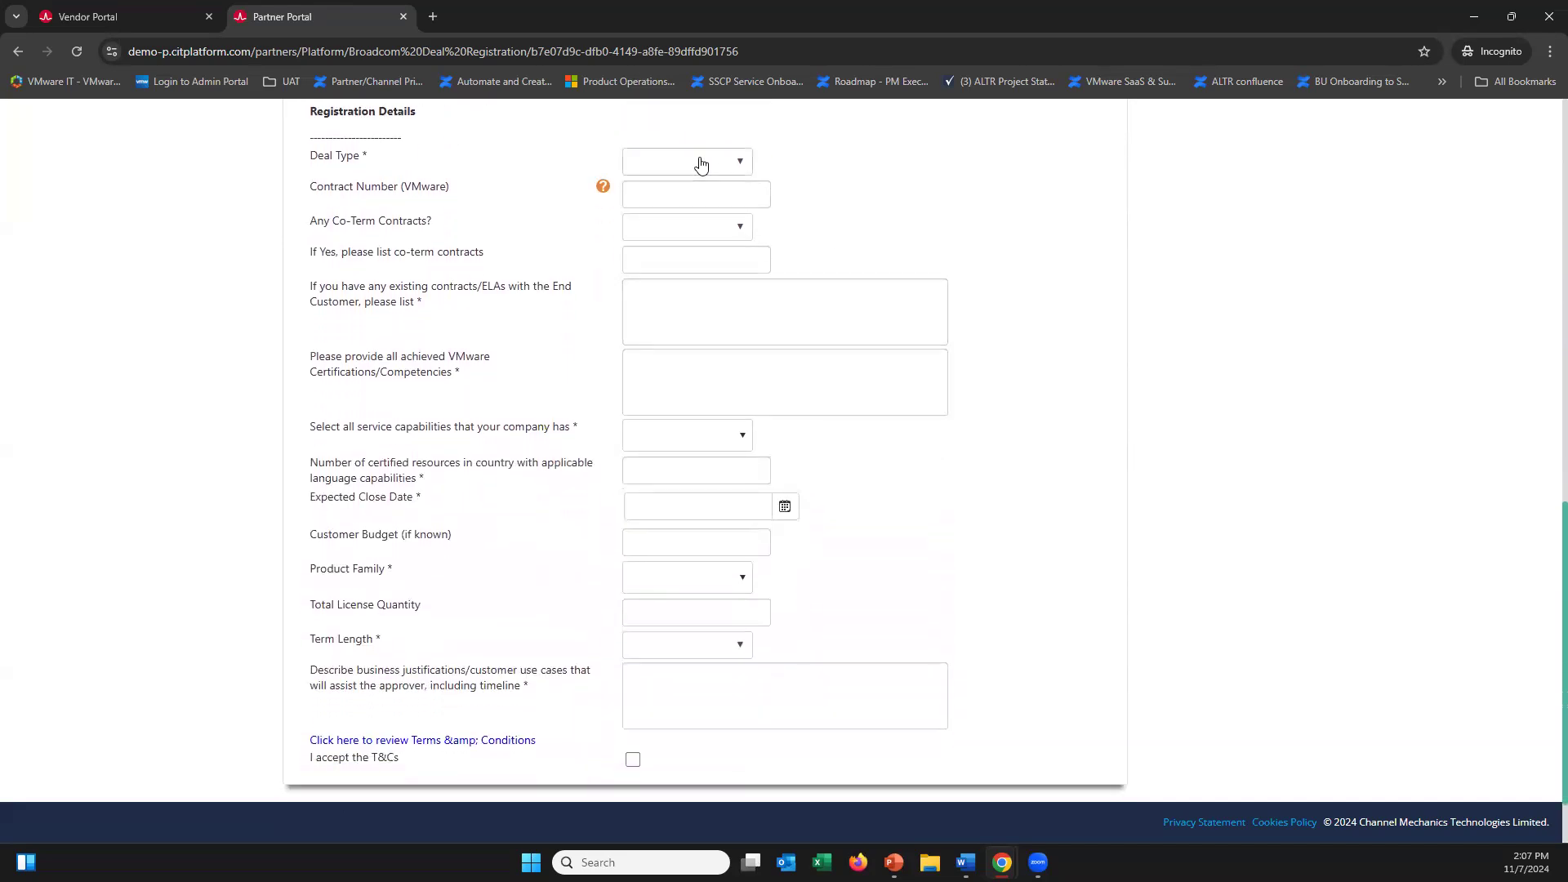
click(701, 164)
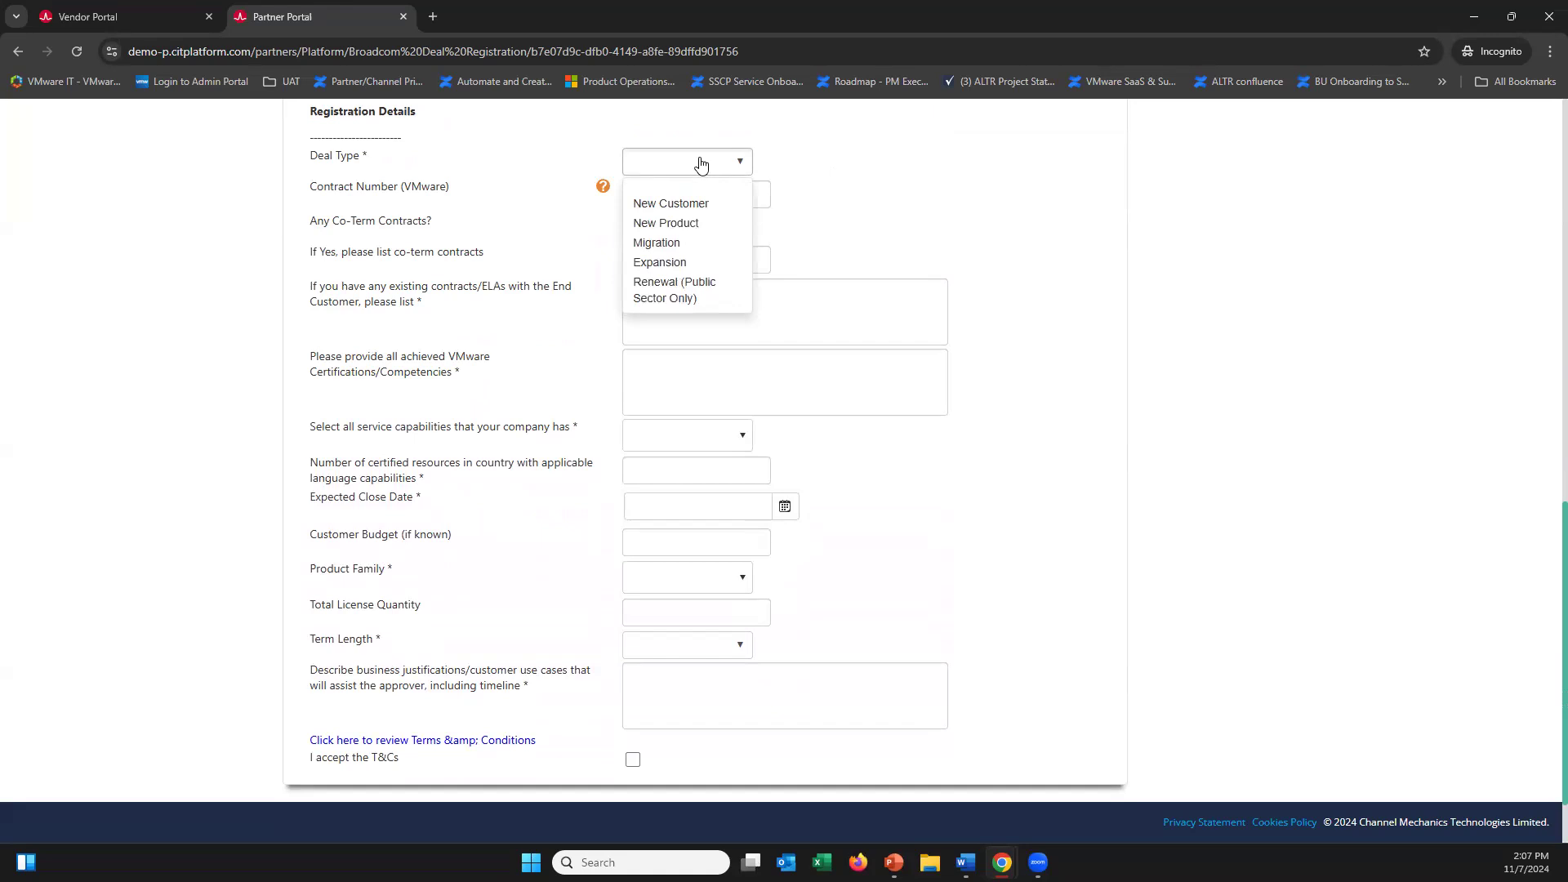
click(700, 205)
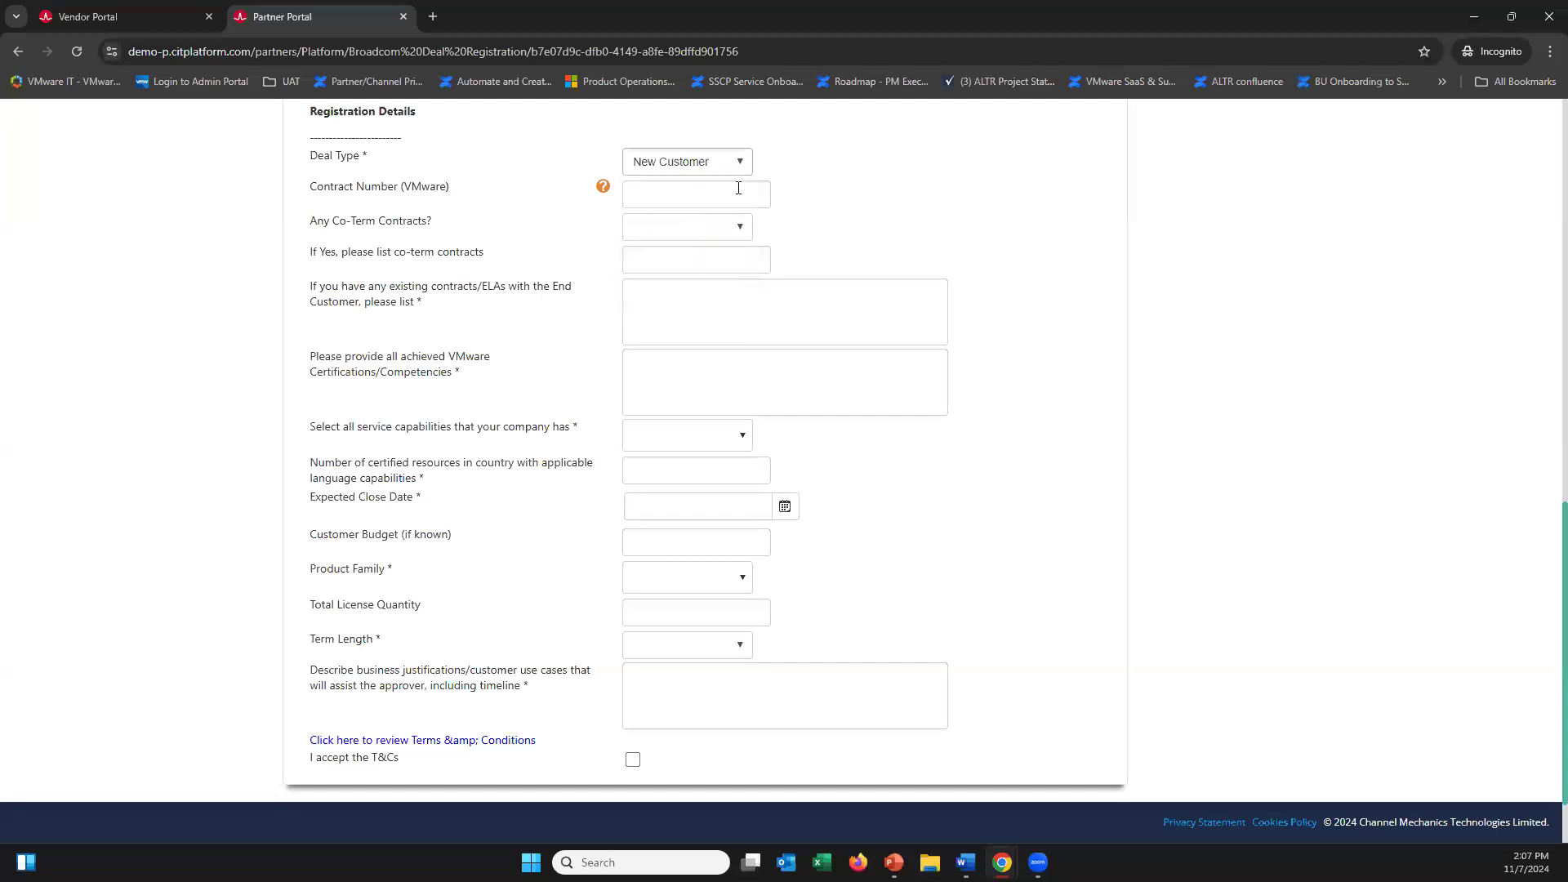
click(707, 187)
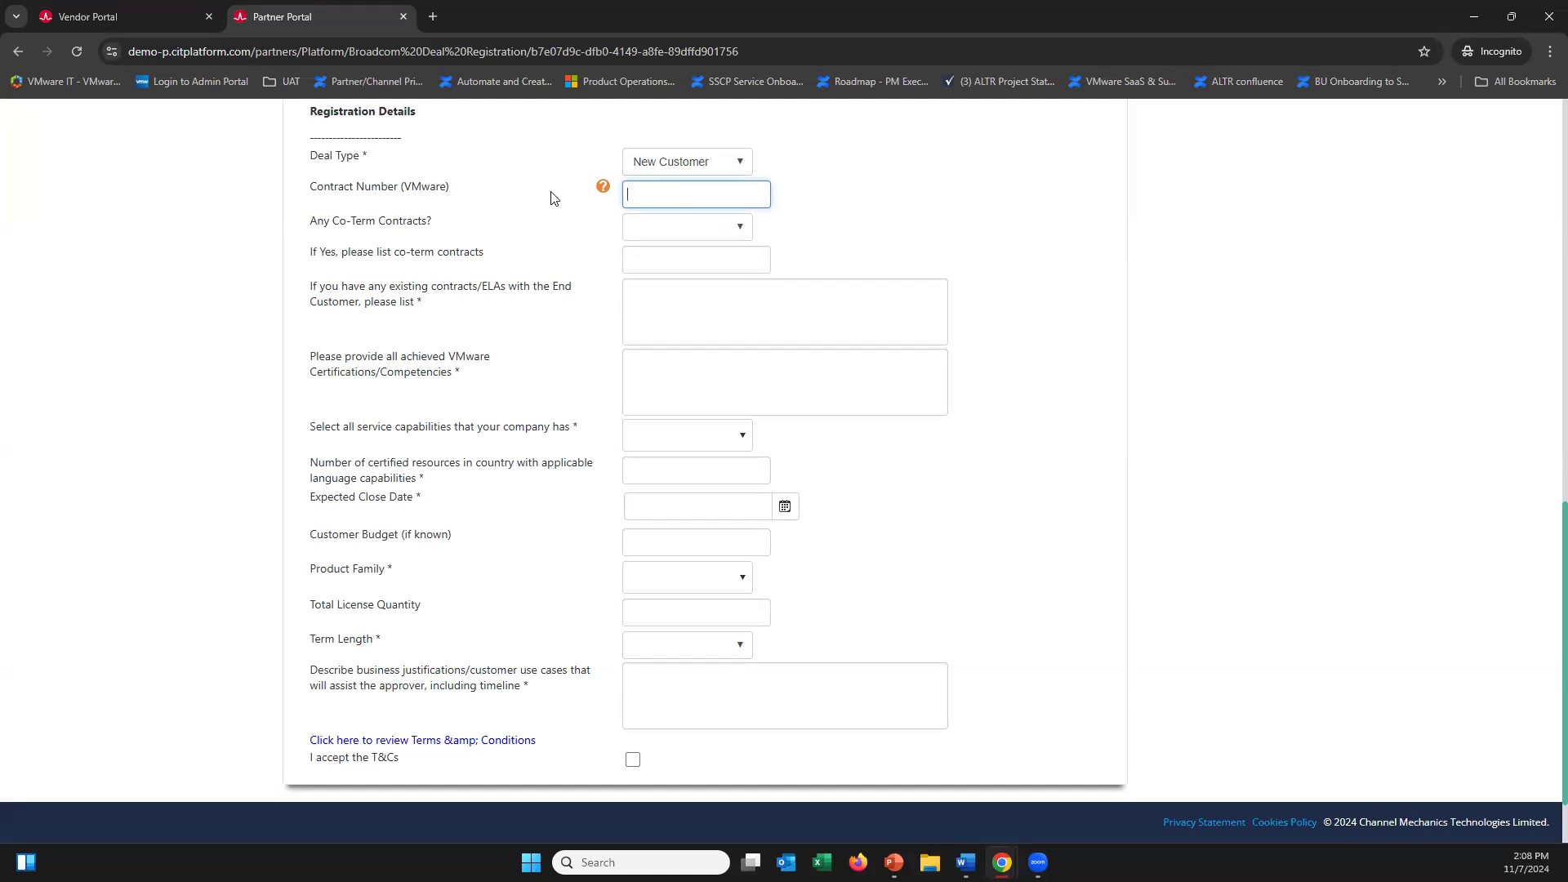
click(682, 161)
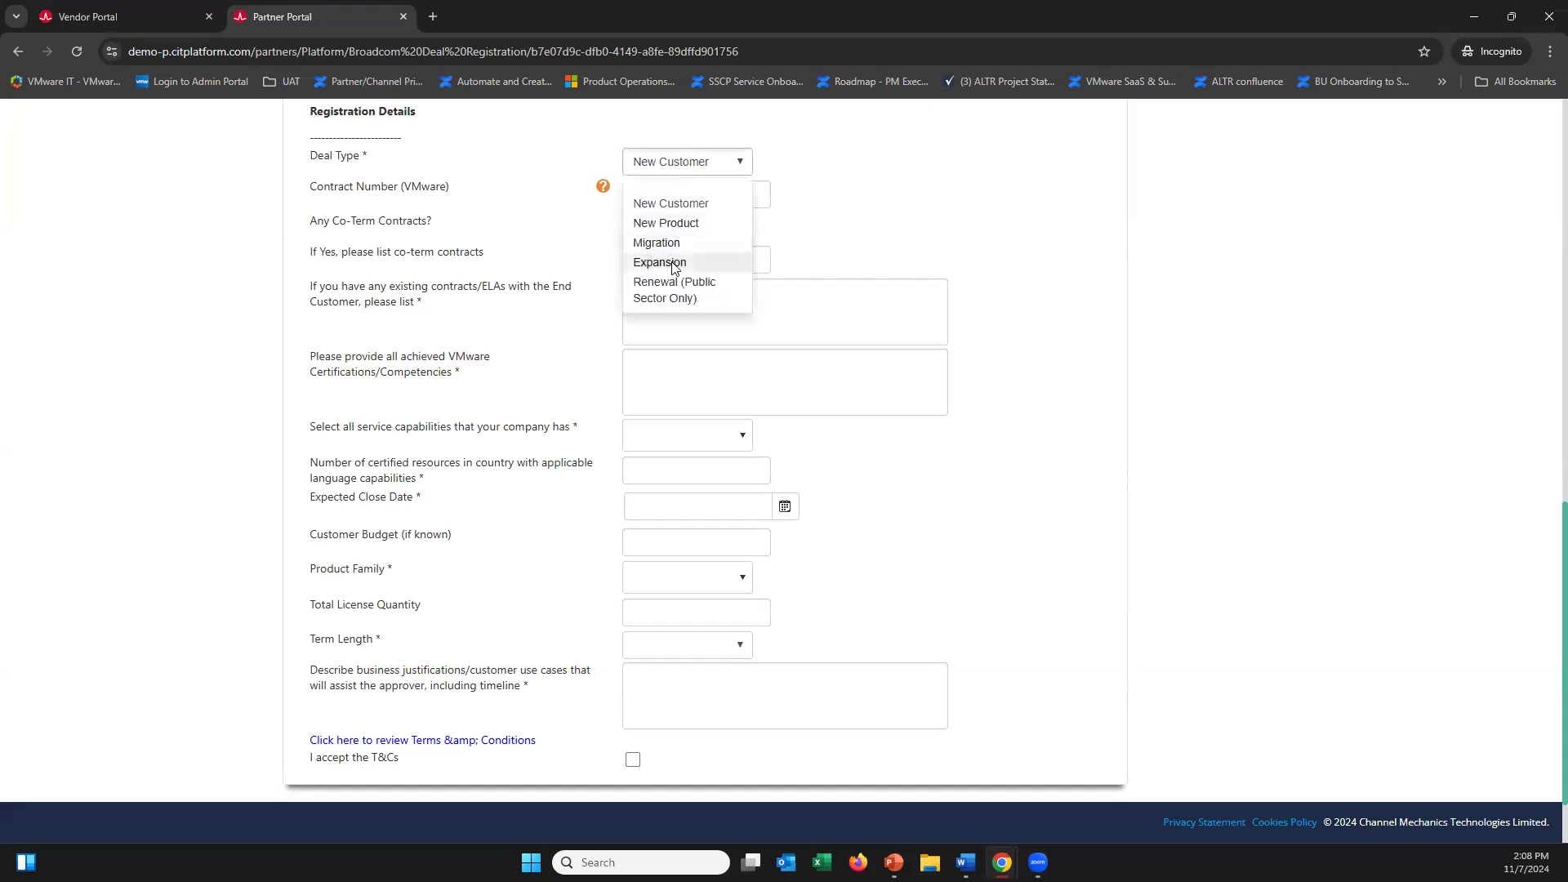
click(812, 237)
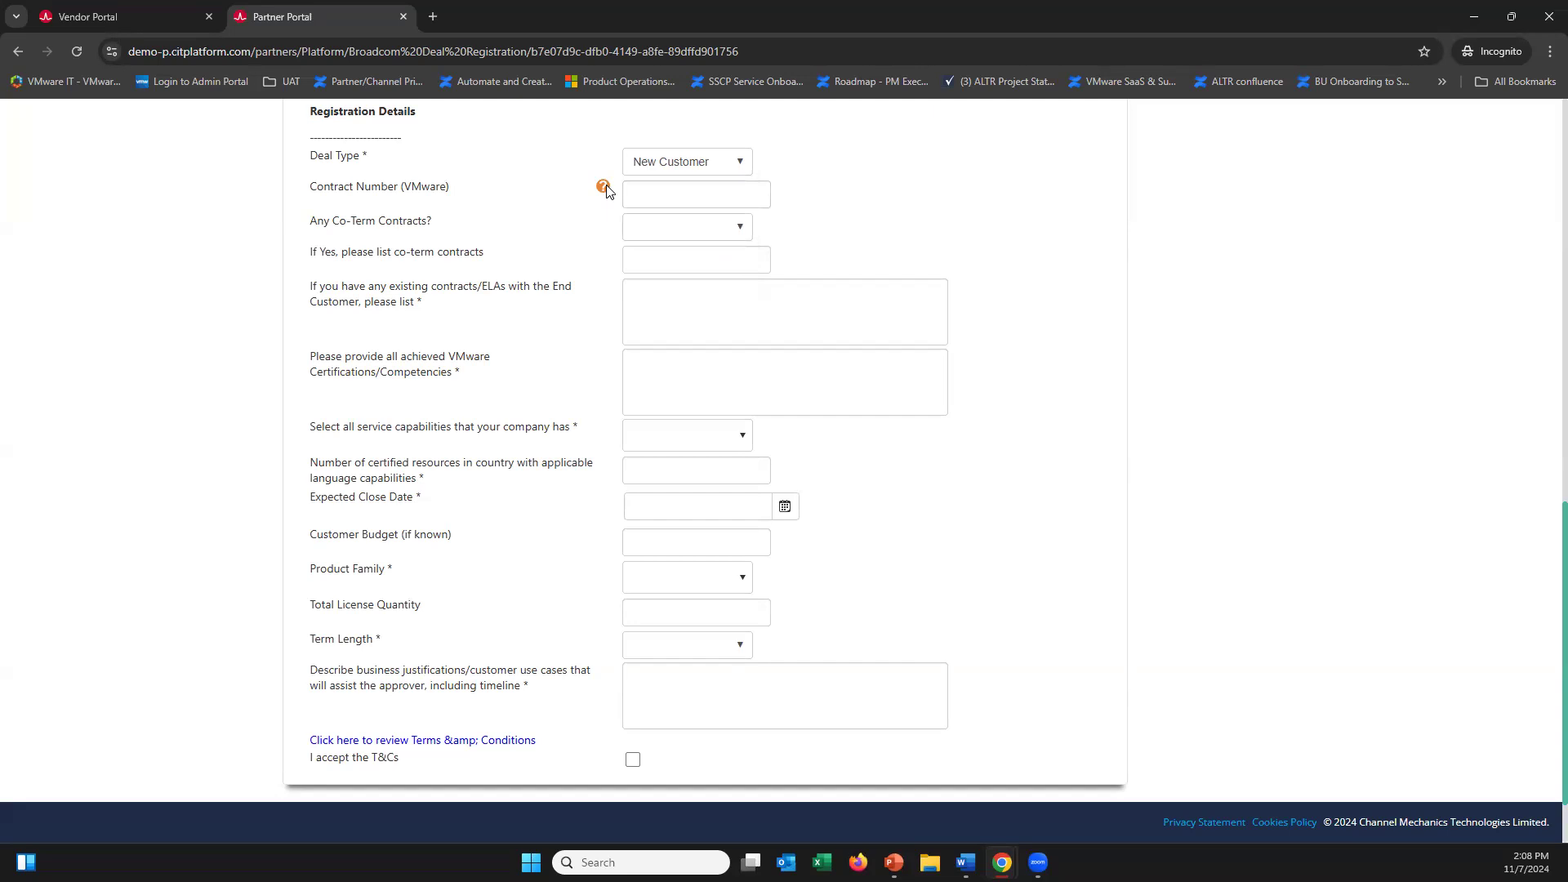
mouse_move(606, 190)
Answer No to Any Co-Term Contracts and enter 'test' in the contracts and certifications boxes
click(664, 232)
click(693, 233)
click(683, 290)
click(669, 318)
text(test)
key(Tab)
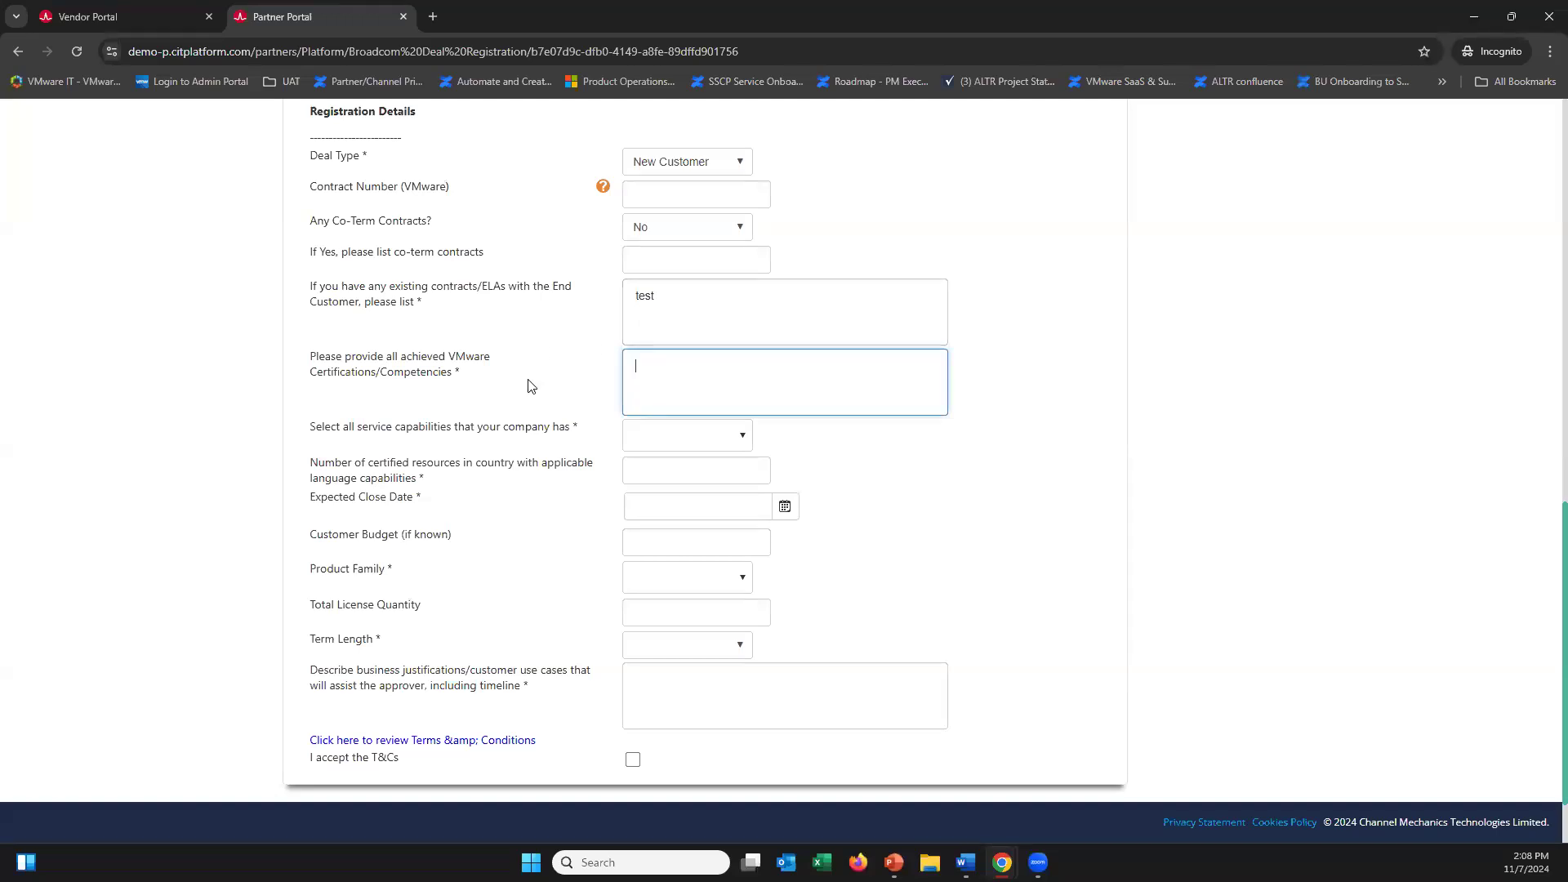
text(test)
click(575, 392)
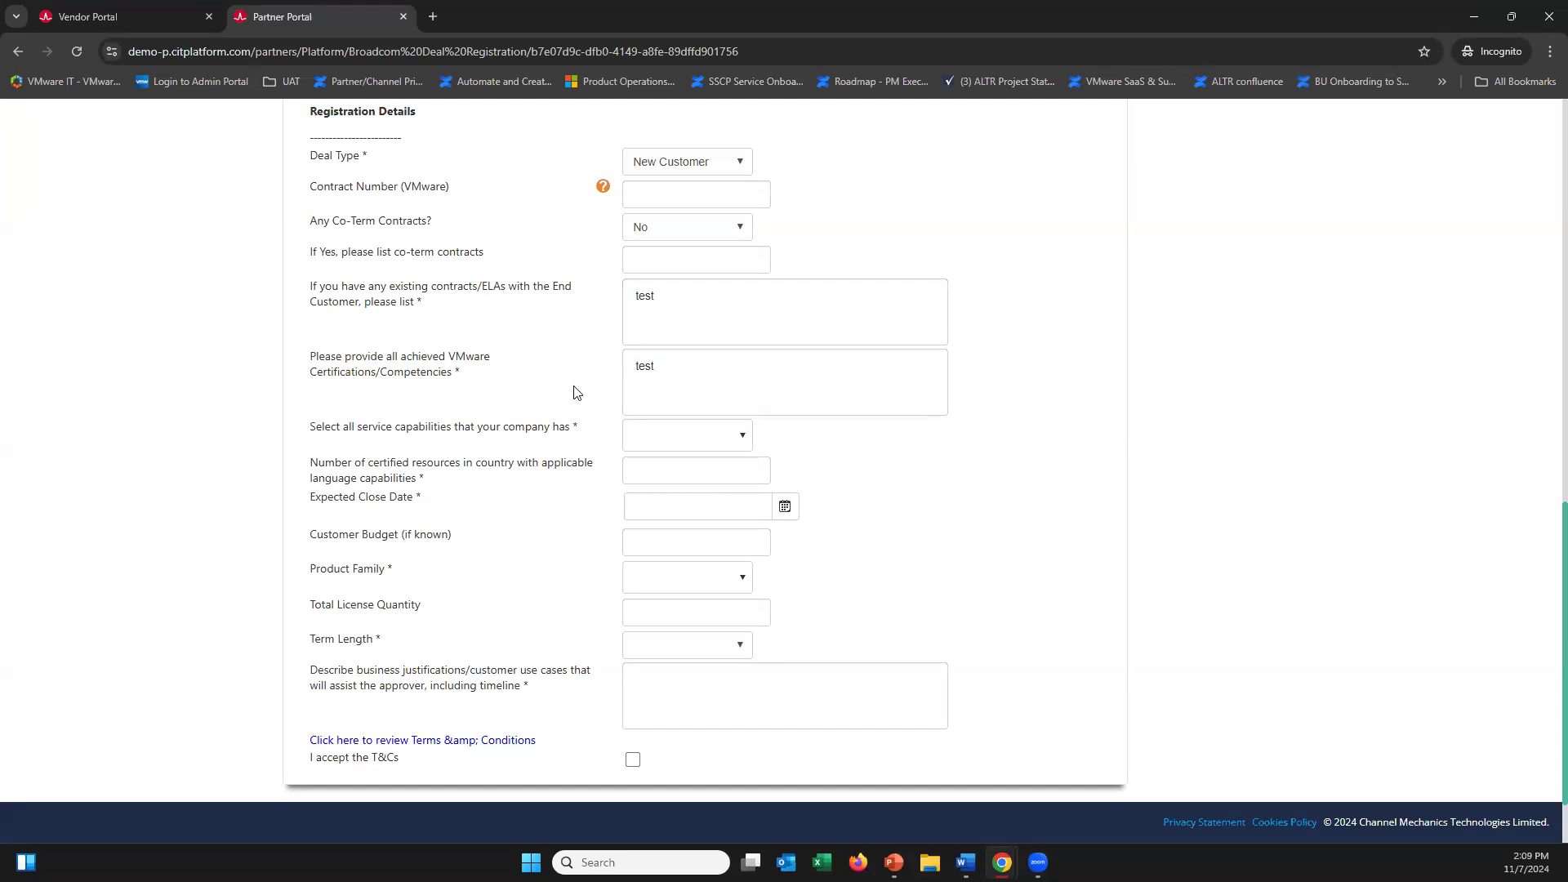
Select Advisory Services and Assessment capabilities and enter 23 certified resources
click(647, 449)
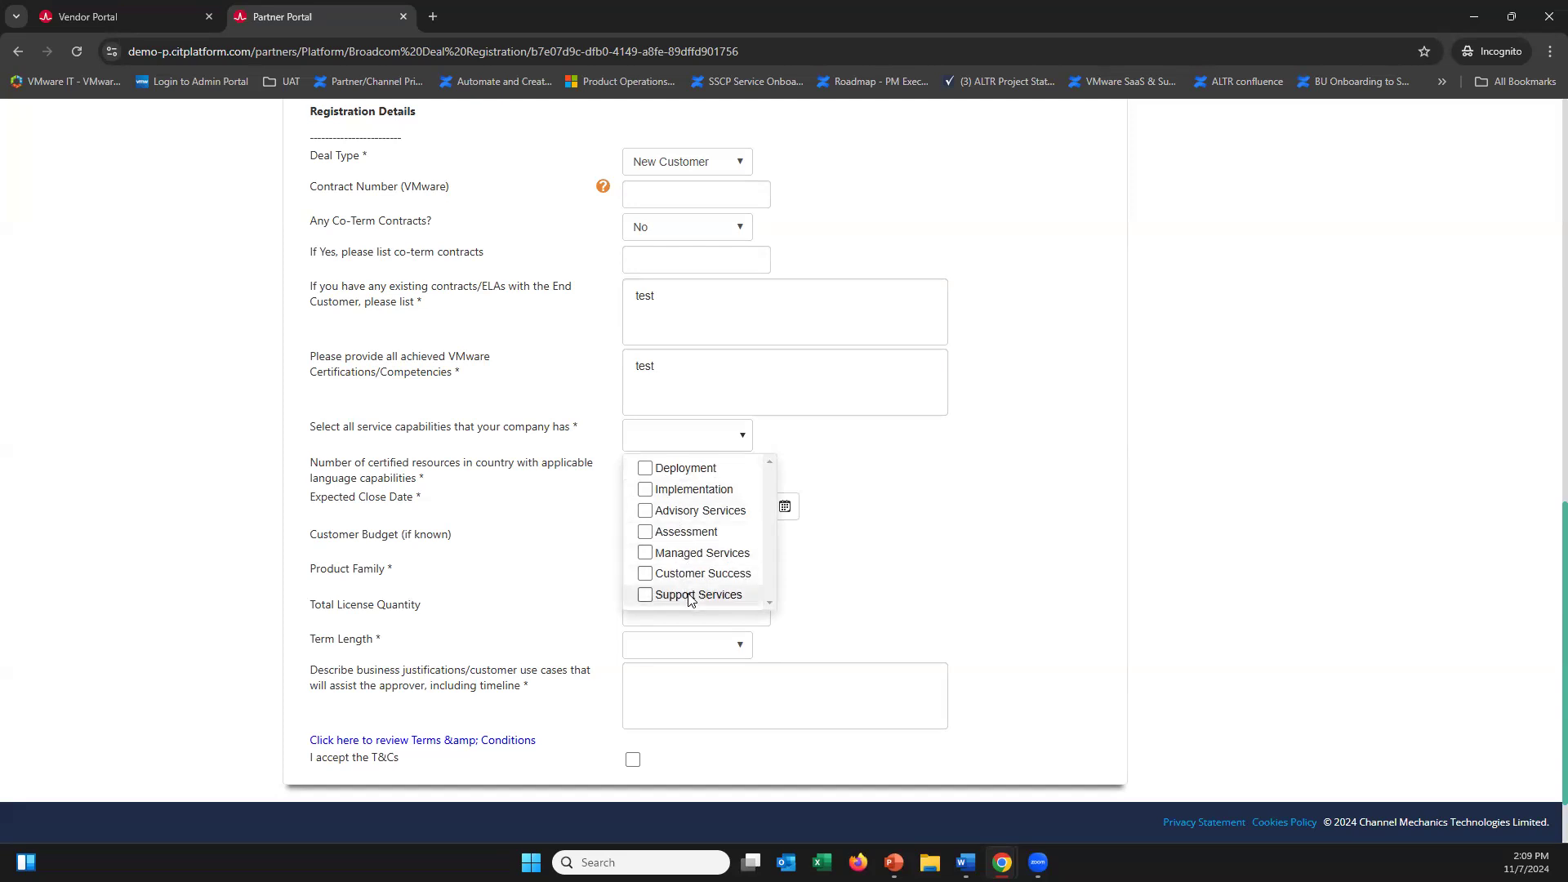
click(646, 515)
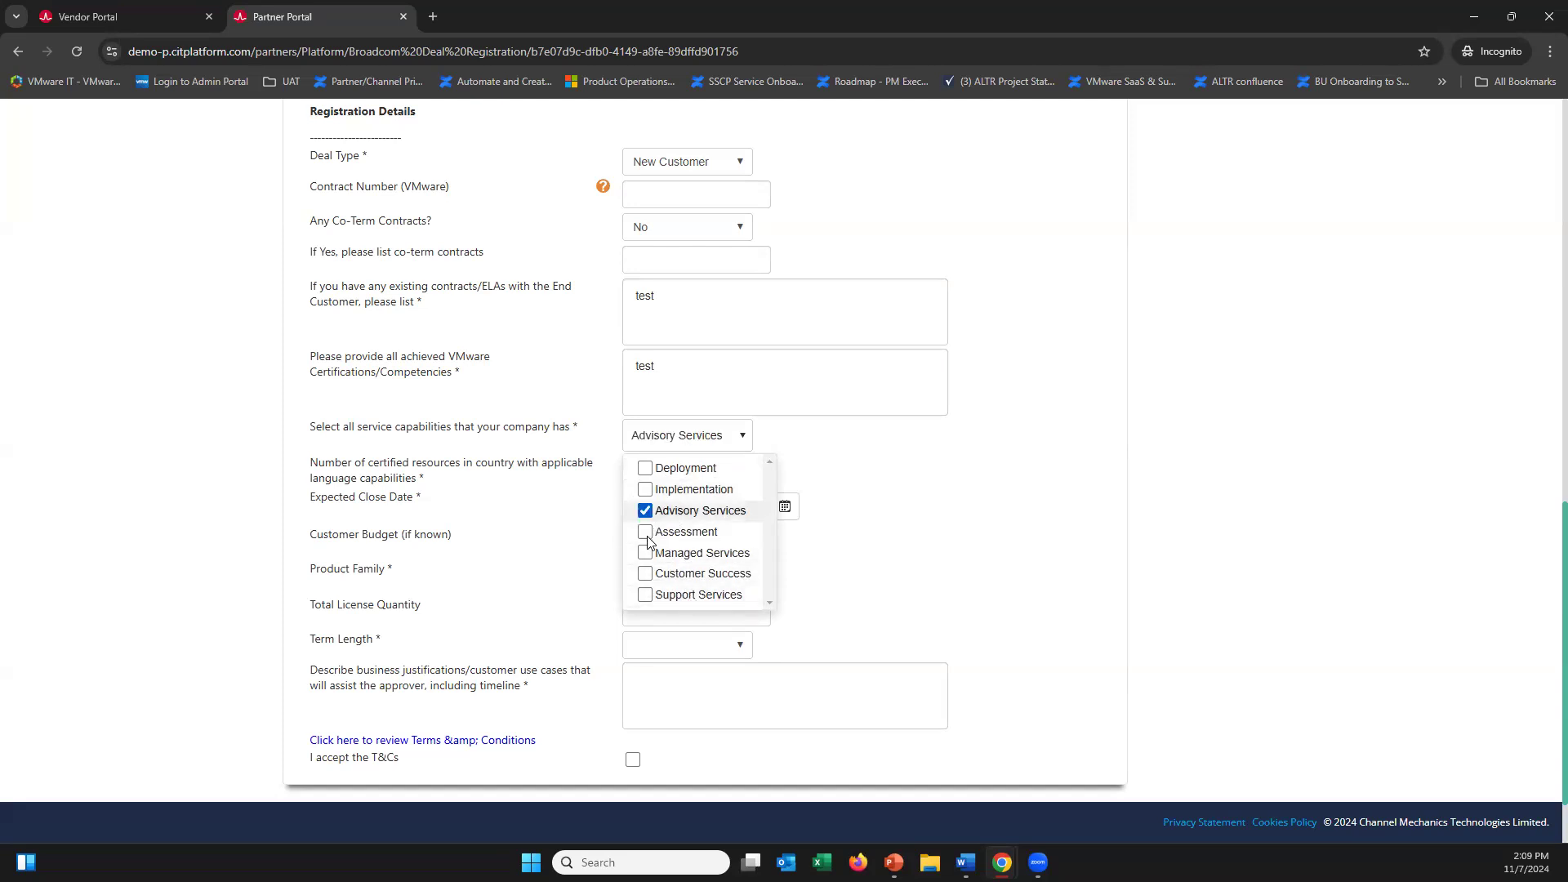
click(645, 532)
click(939, 572)
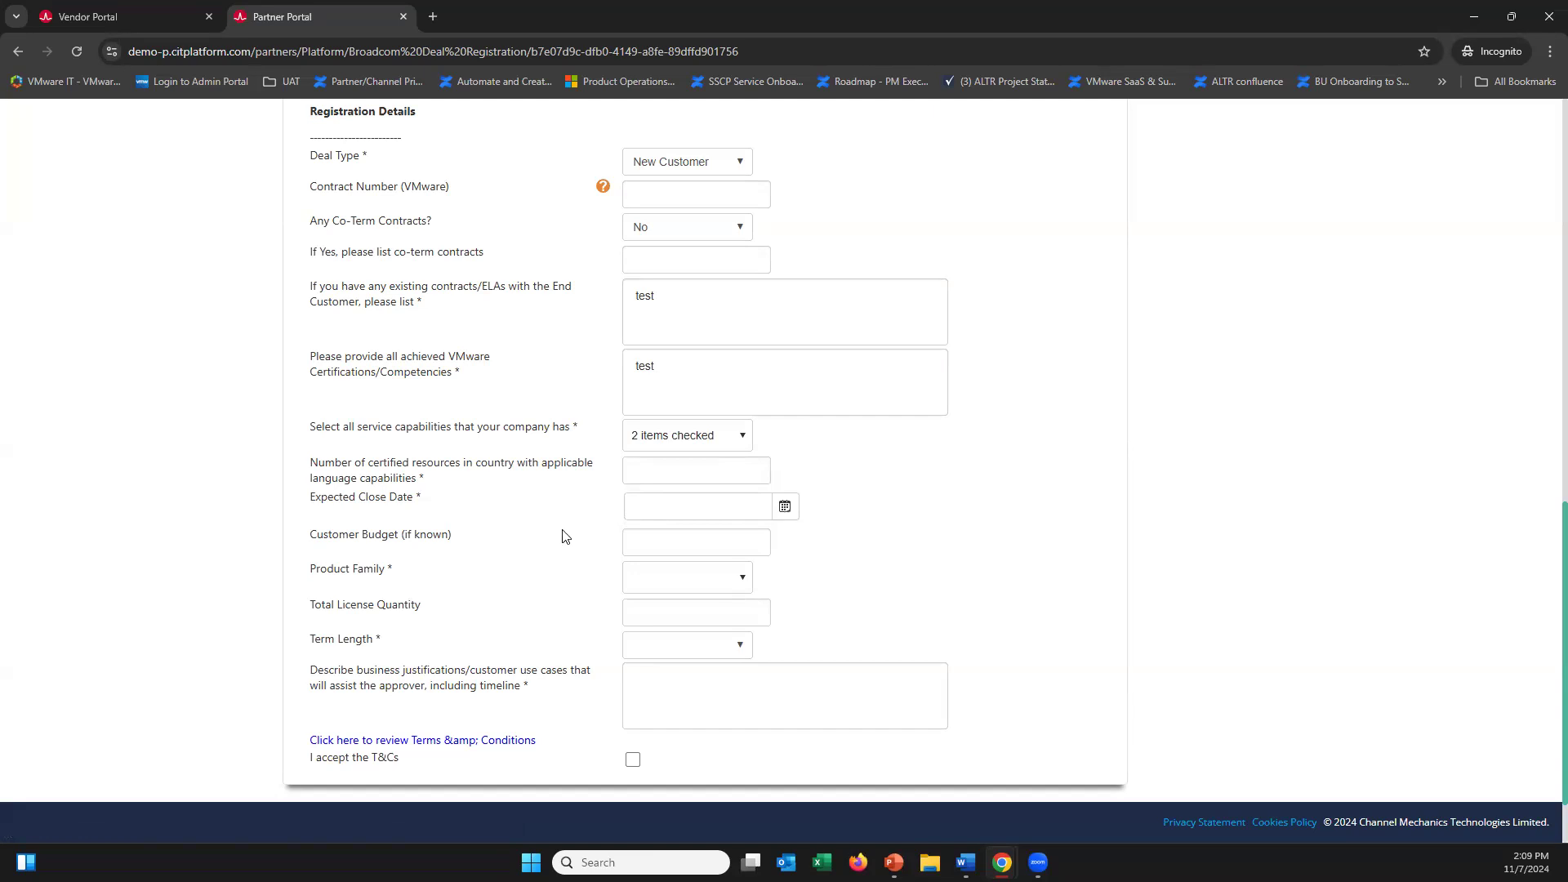
click(678, 465)
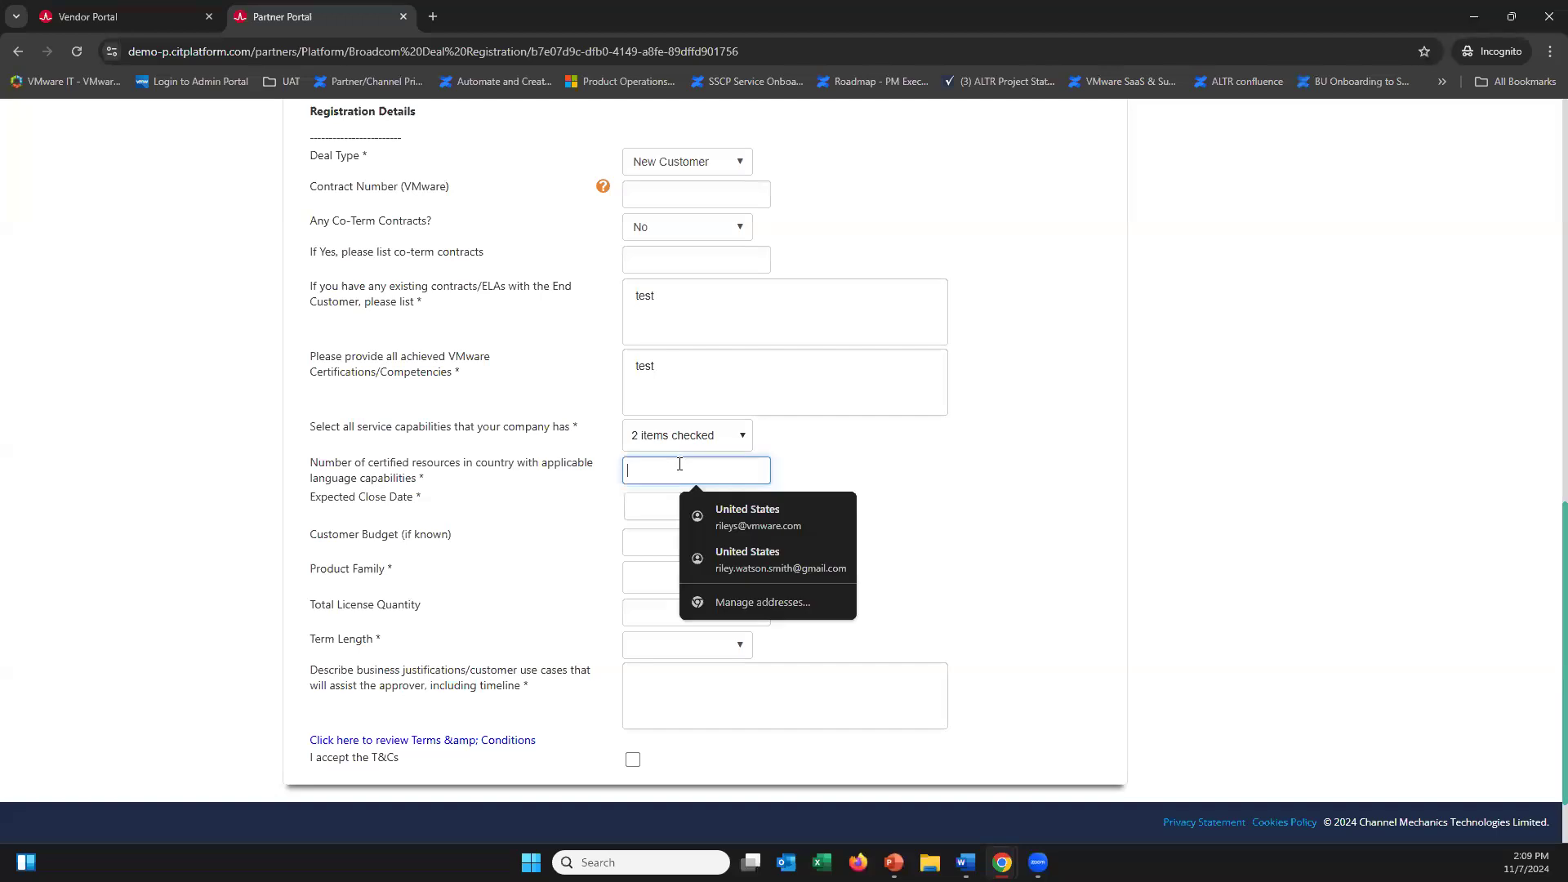
text(23)
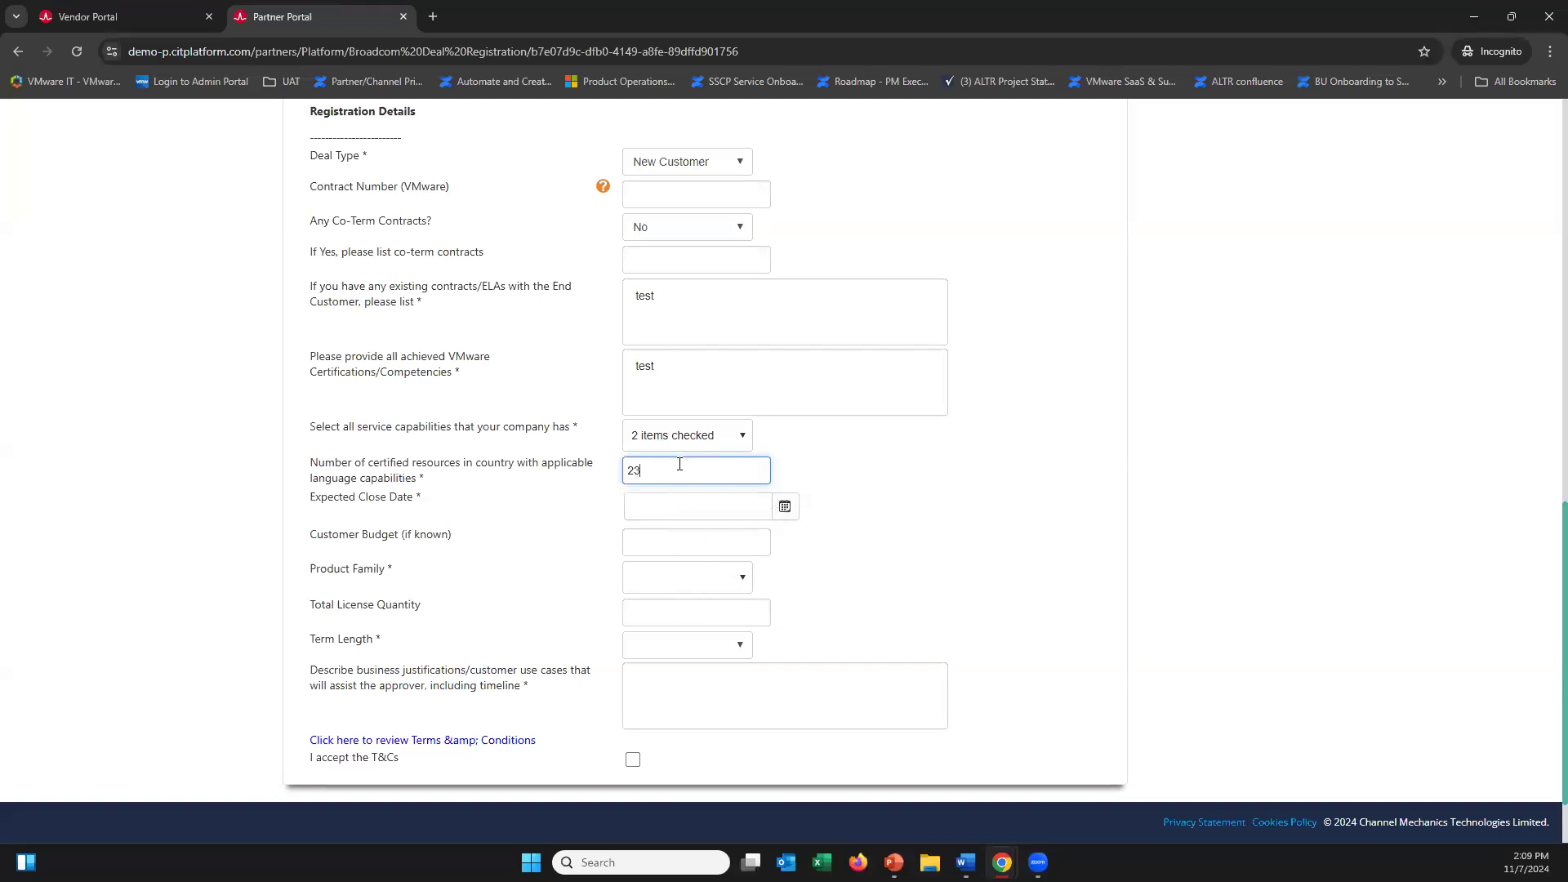
click(919, 497)
Set the expected close date to 29 Nov 2024 and the customer budget to 30000
click(784, 506)
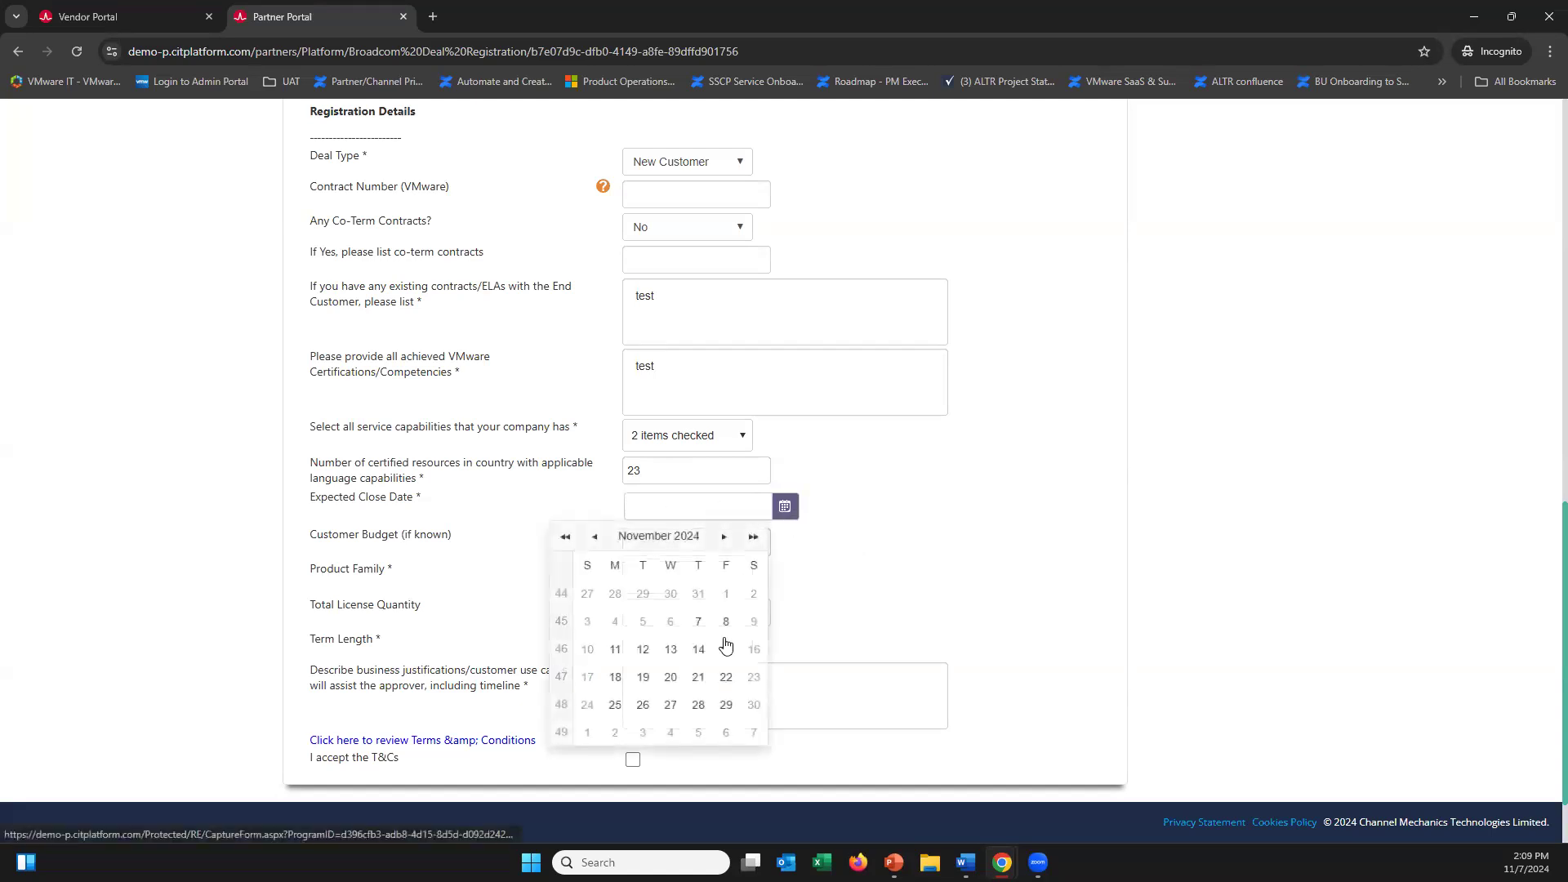
click(725, 705)
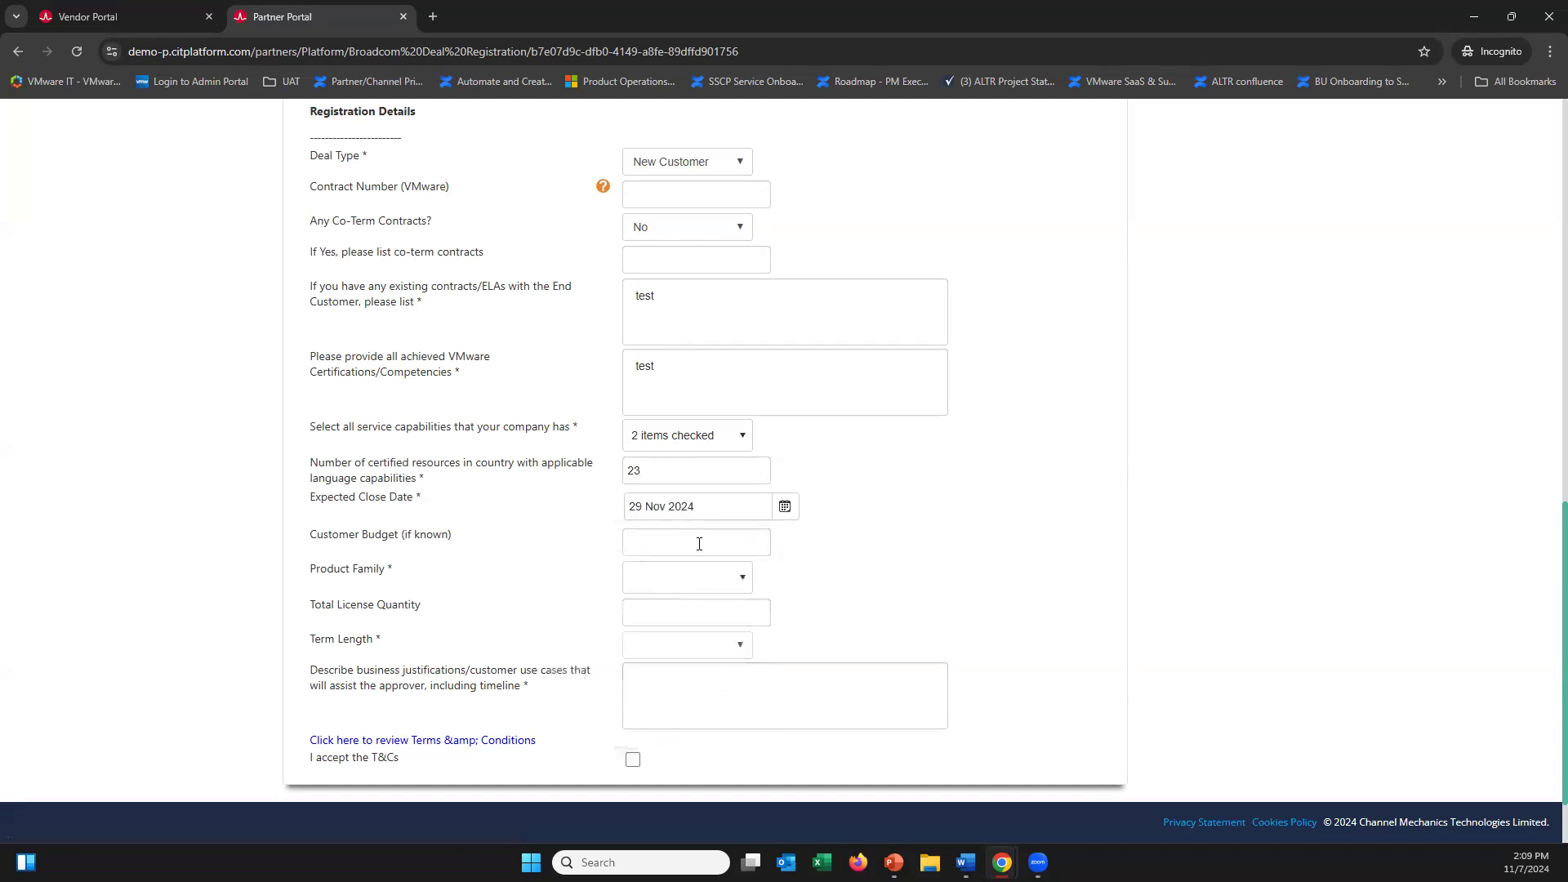
click(699, 544)
text(30000)
Tick GUARDRAILS, PRIVATE AI FOUNDATION, SAM-VCF, VSPHERE ESSENTIALS and VSPHERE FOUNDATION as product families
click(700, 577)
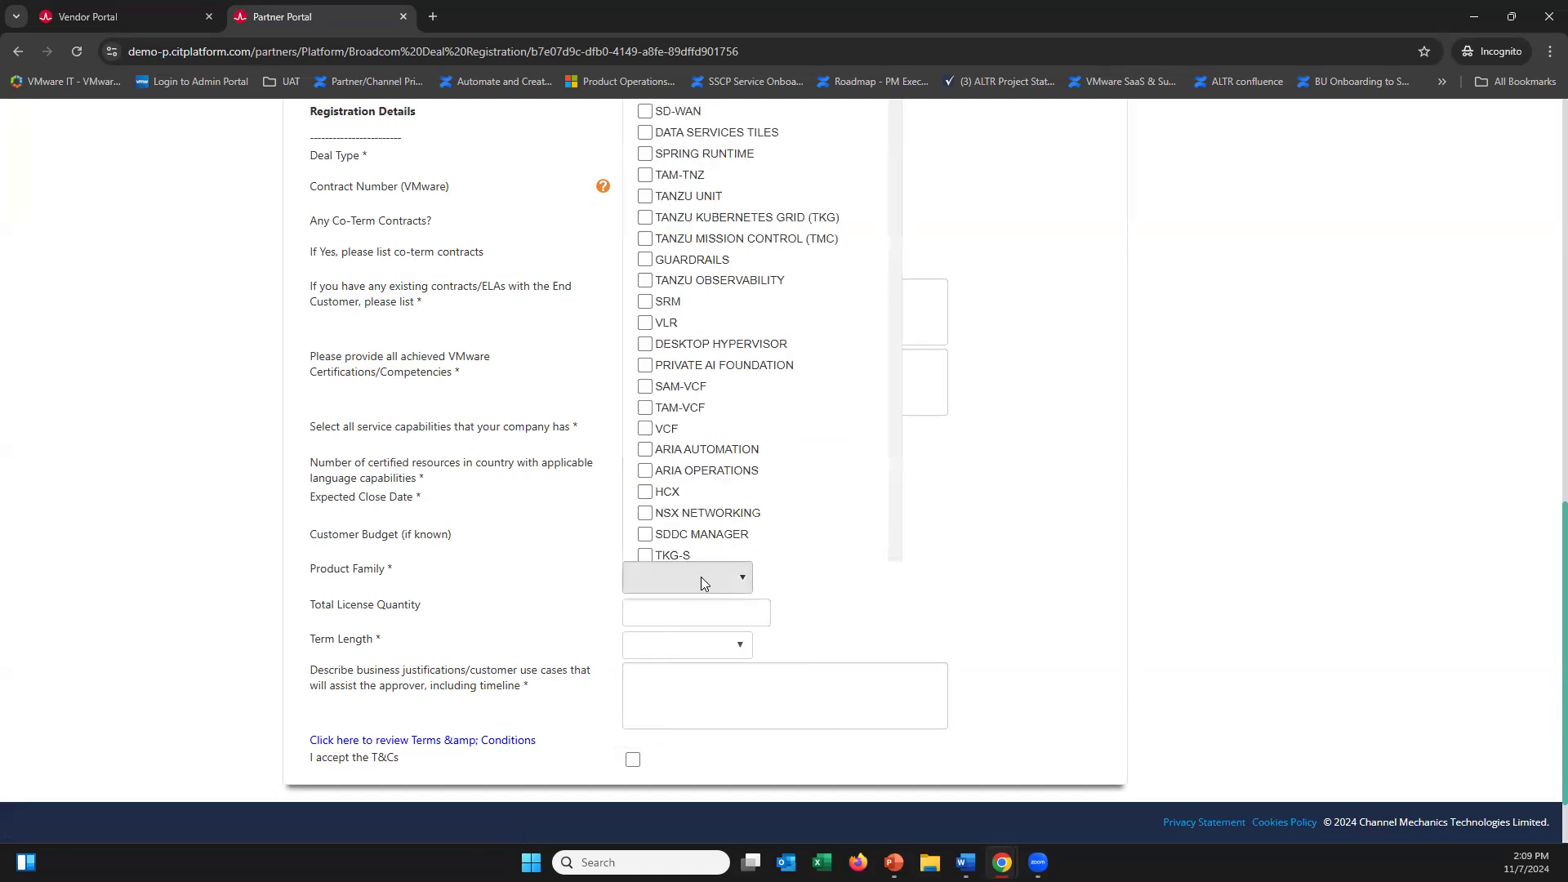
scroll(849, 539, down, 2)
key(Up)
key(Up)
key(Up)
key(Up)
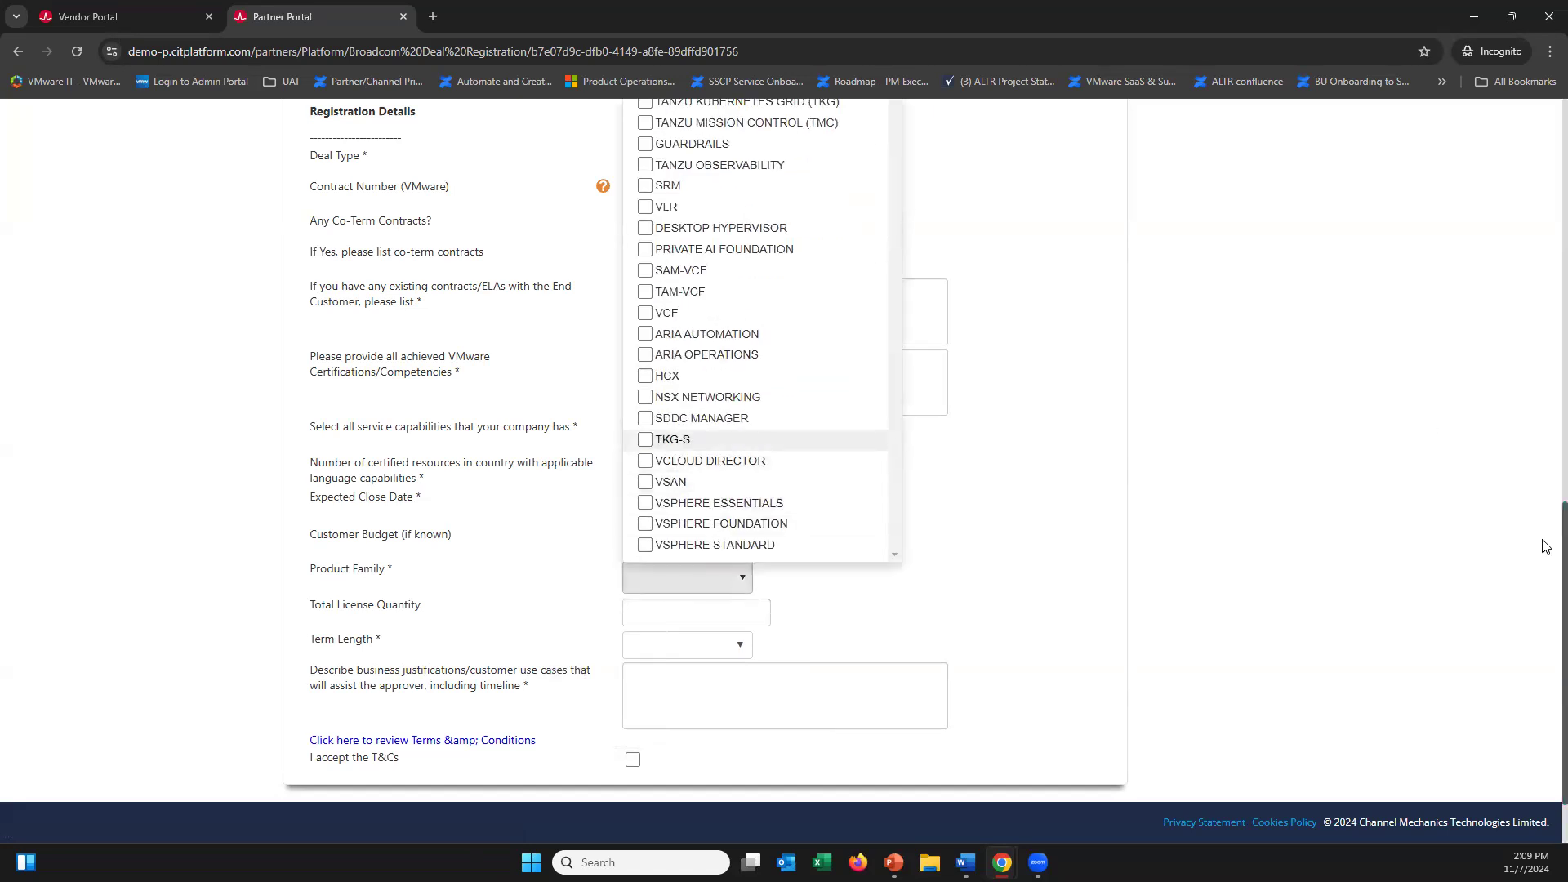
scroll(1545, 537, up, 2)
scroll(1544, 536, up, 2)
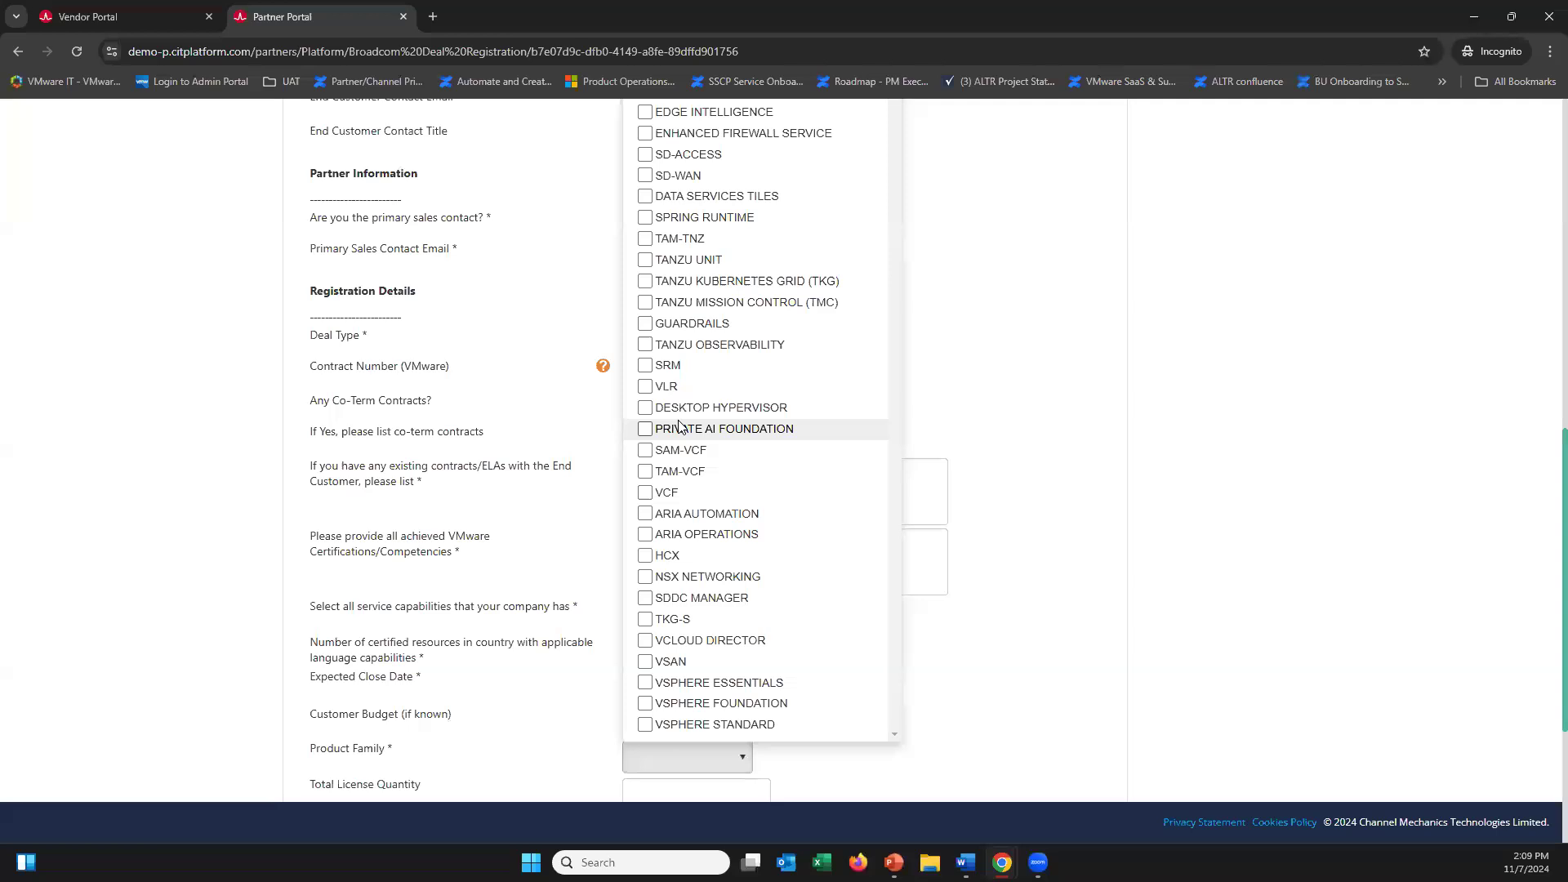
click(646, 684)
click(646, 708)
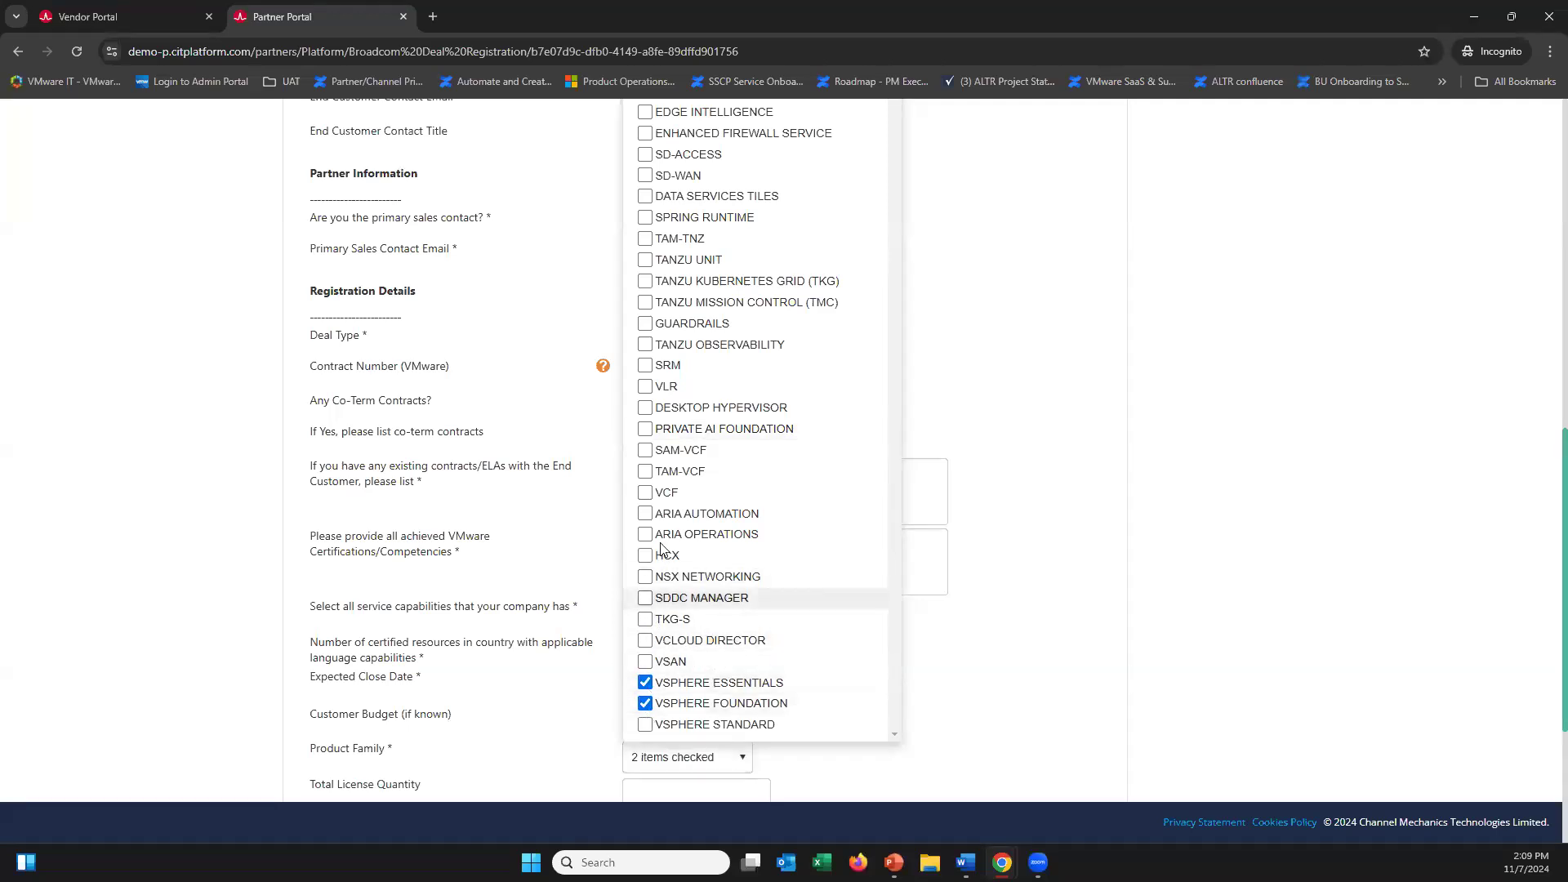
click(646, 449)
click(645, 429)
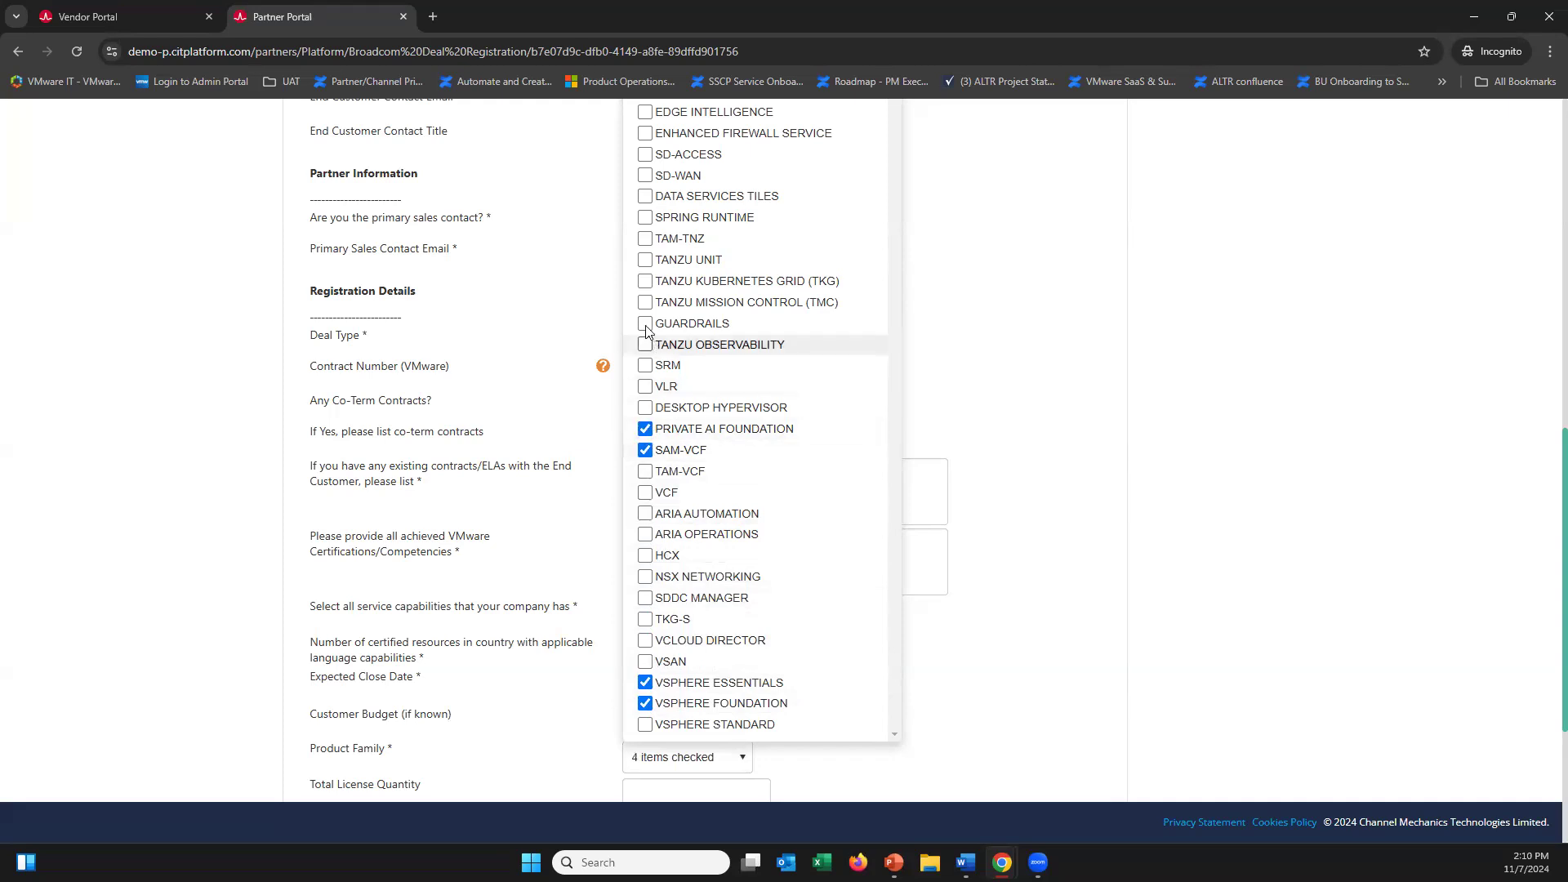
click(645, 323)
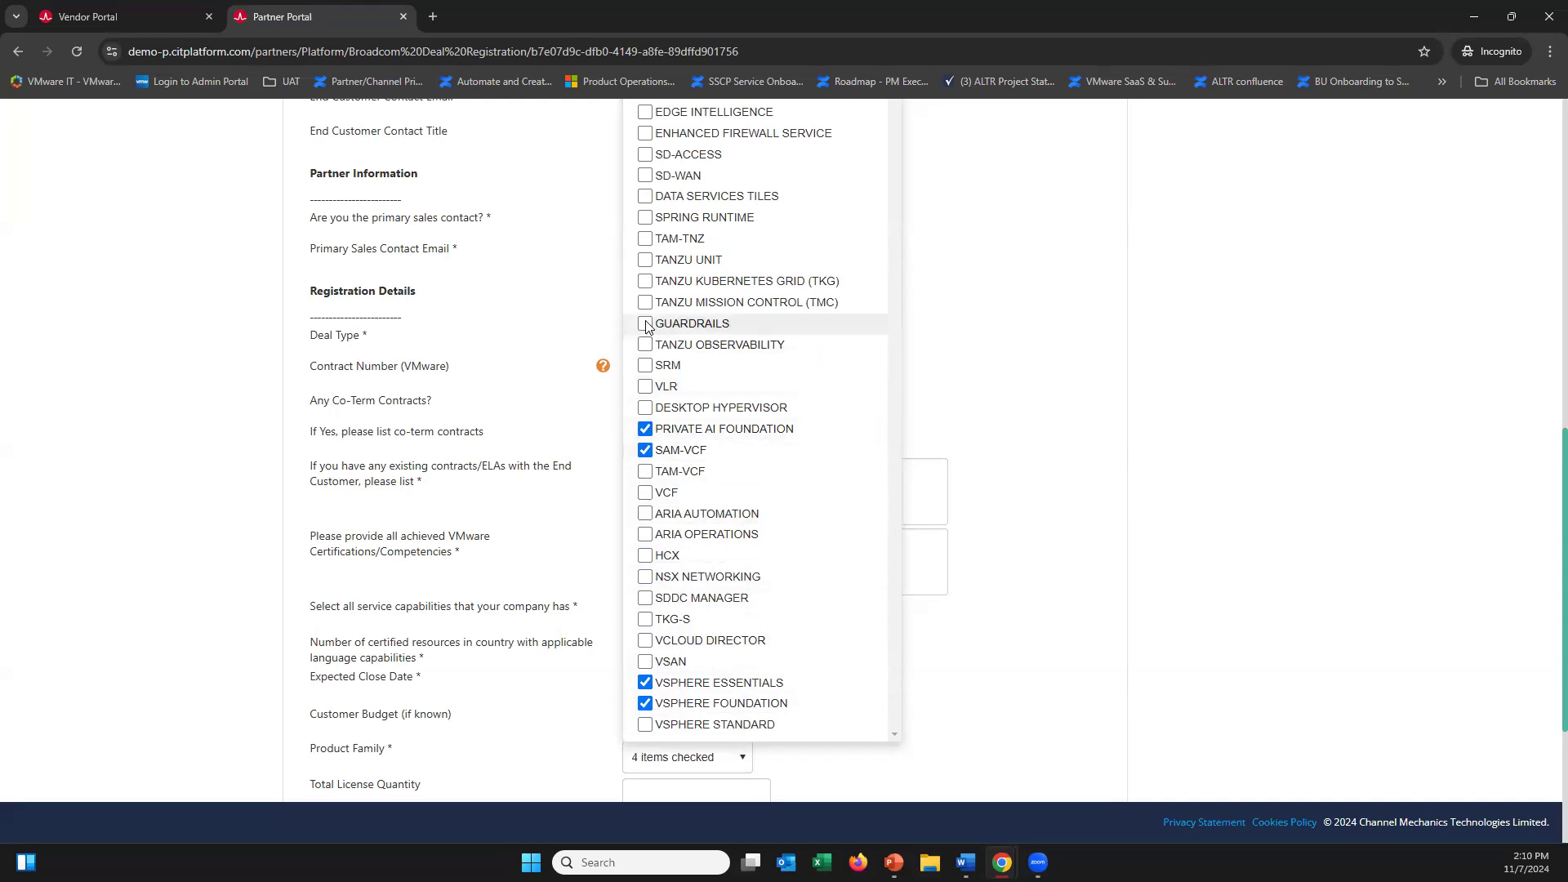
click(1164, 418)
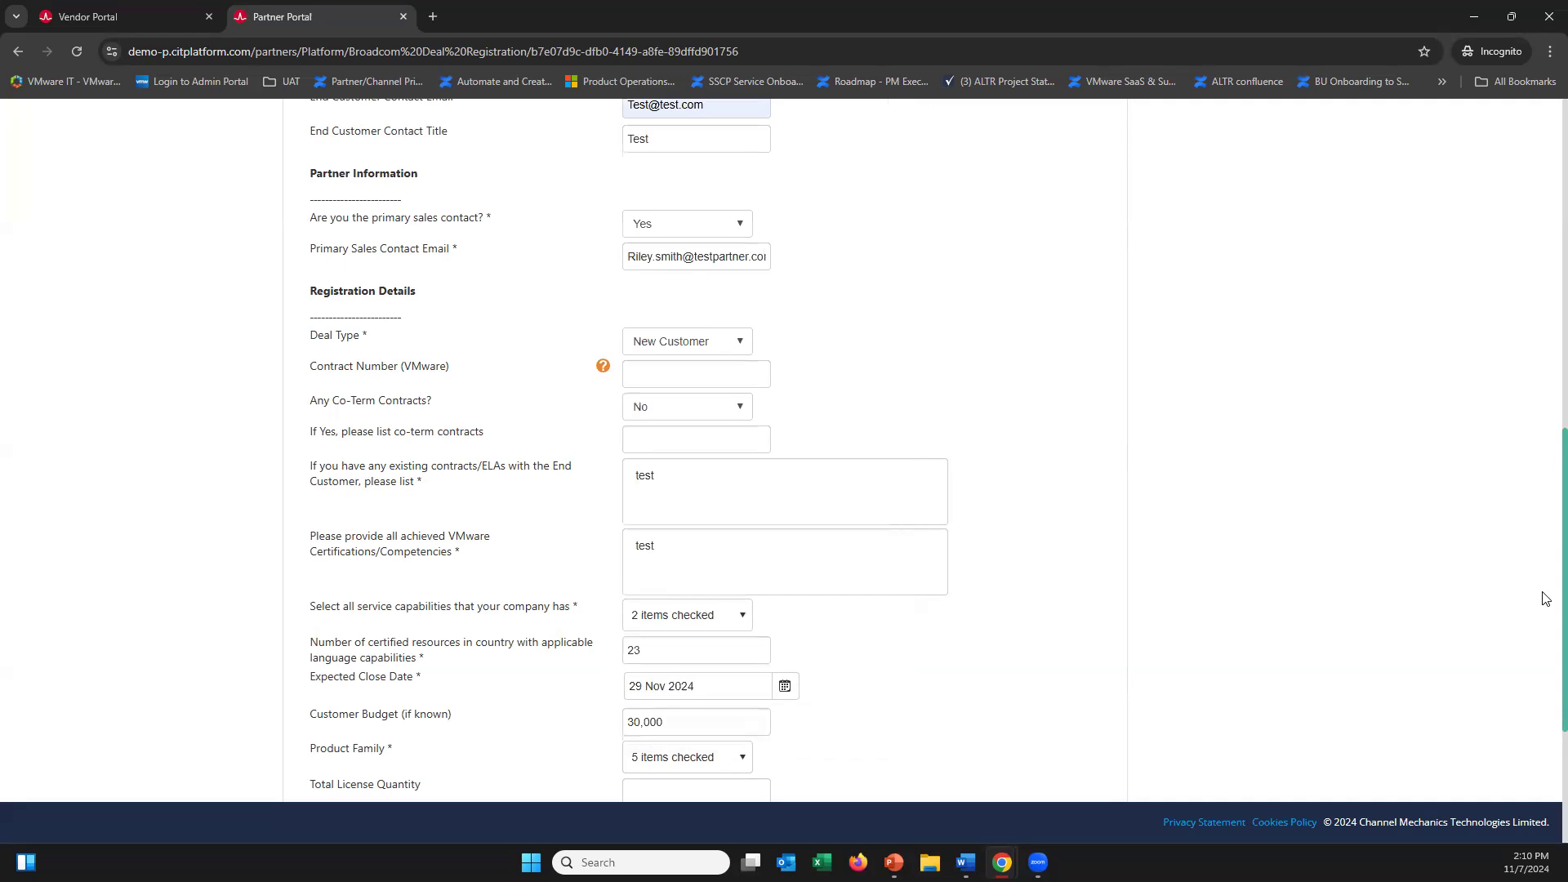
scroll(1544, 647, down, 3)
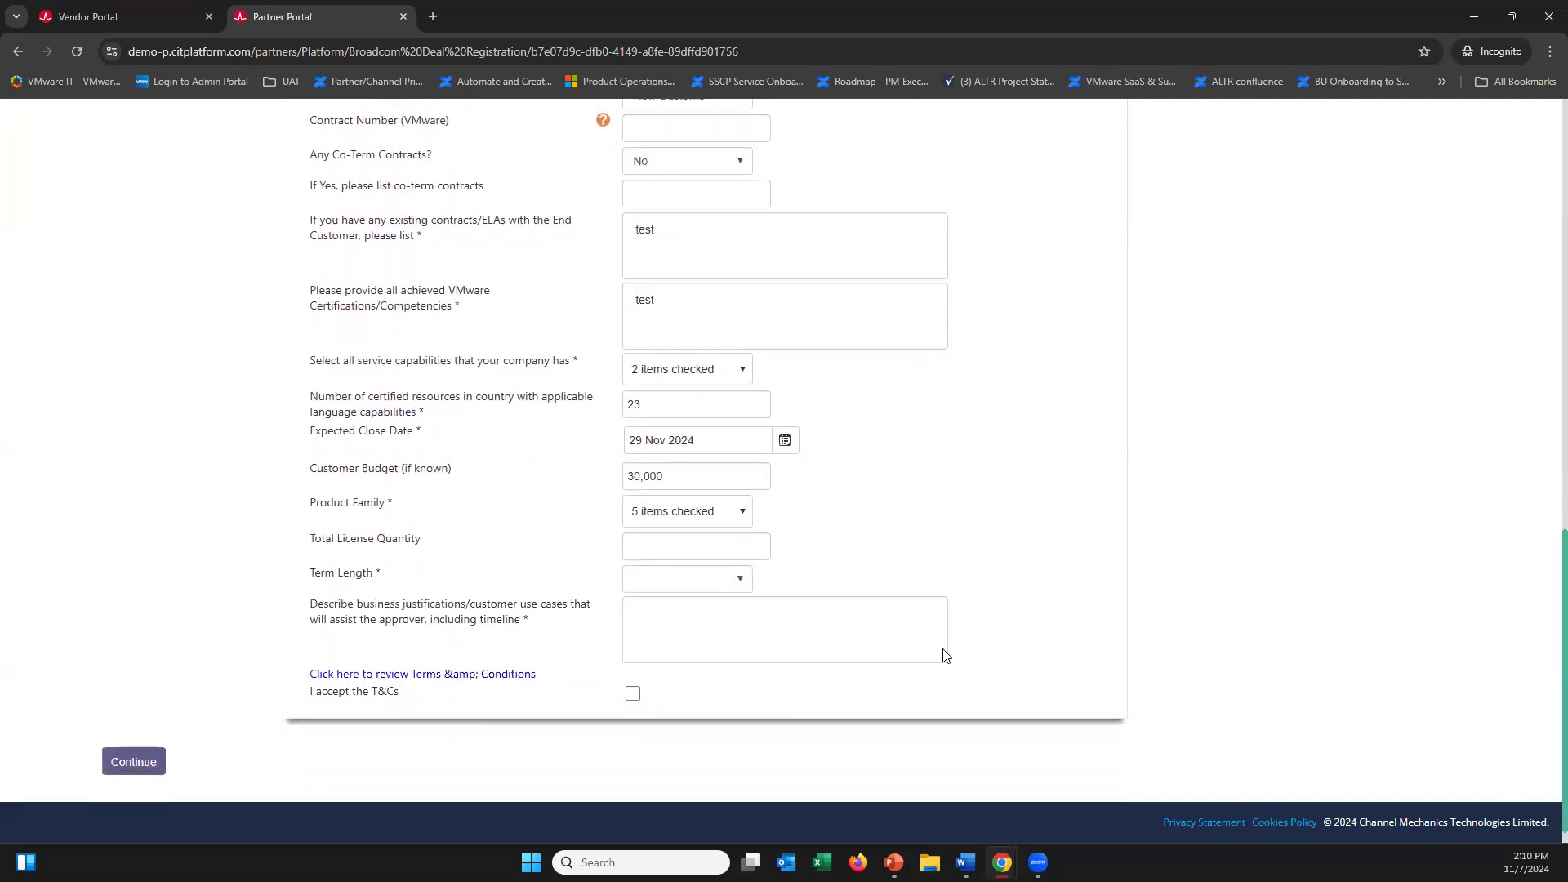
Enter 2000 total licenses, a 3Y term length, 'test' as justification, and accept the T&Cs
click(668, 545)
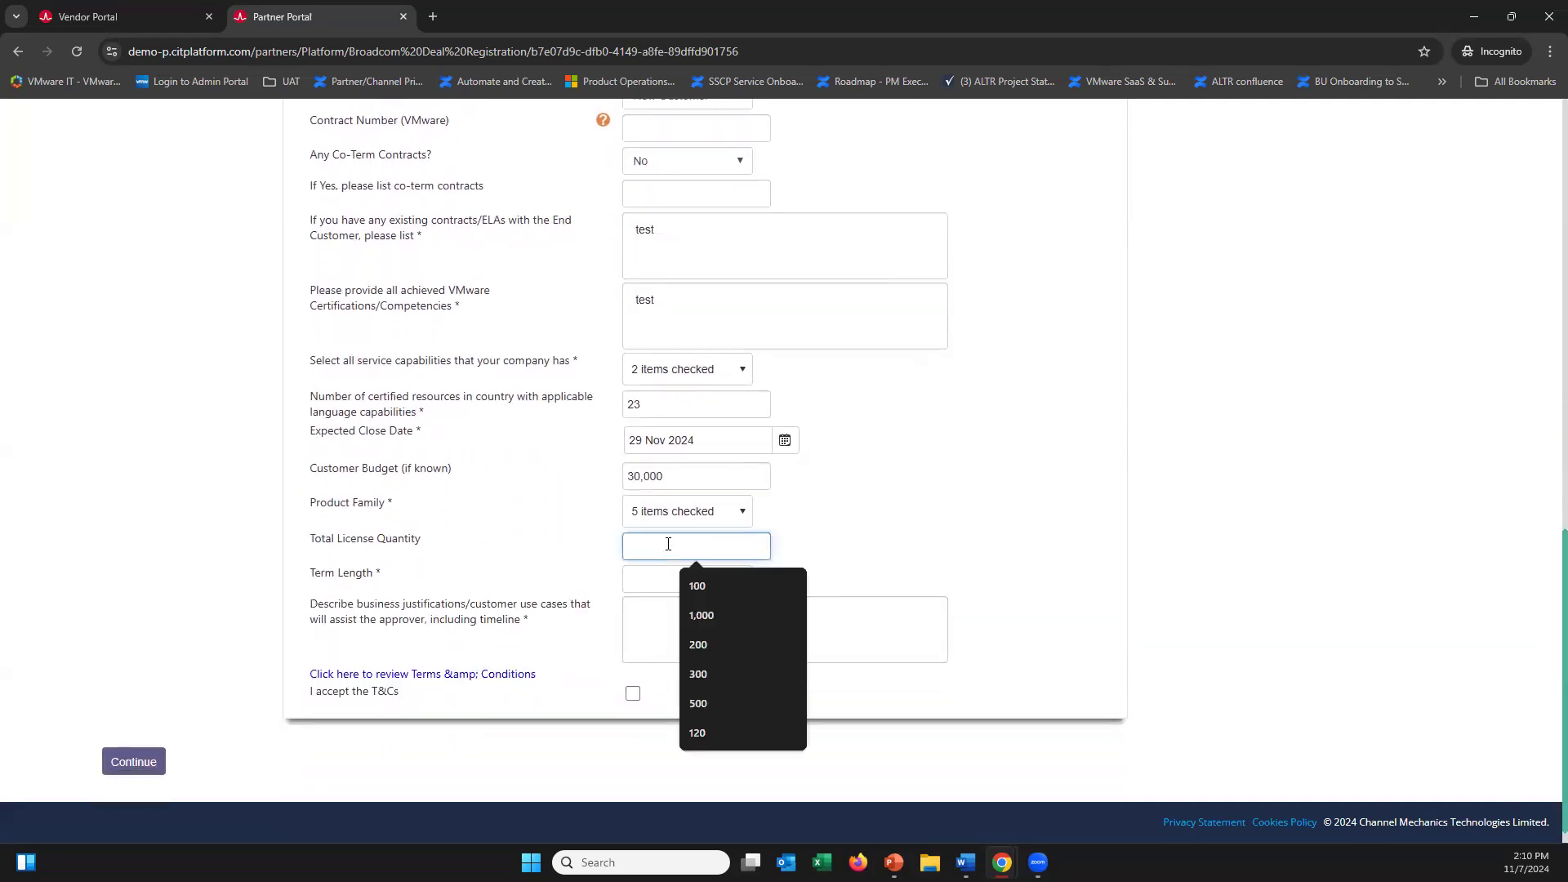
text(2000)
click(905, 562)
click(697, 580)
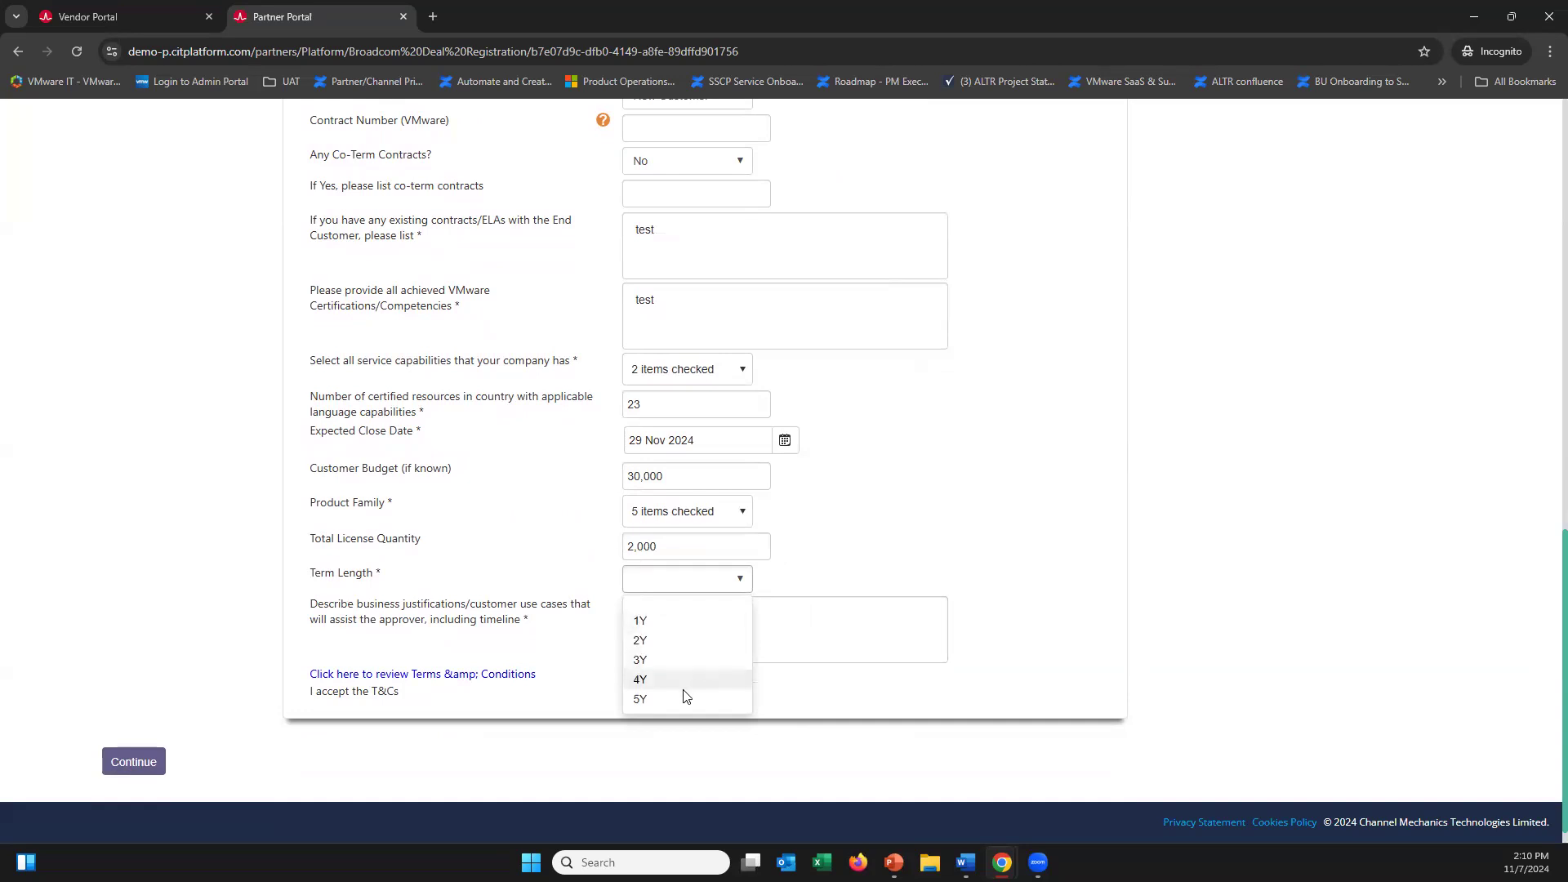
click(696, 658)
click(719, 630)
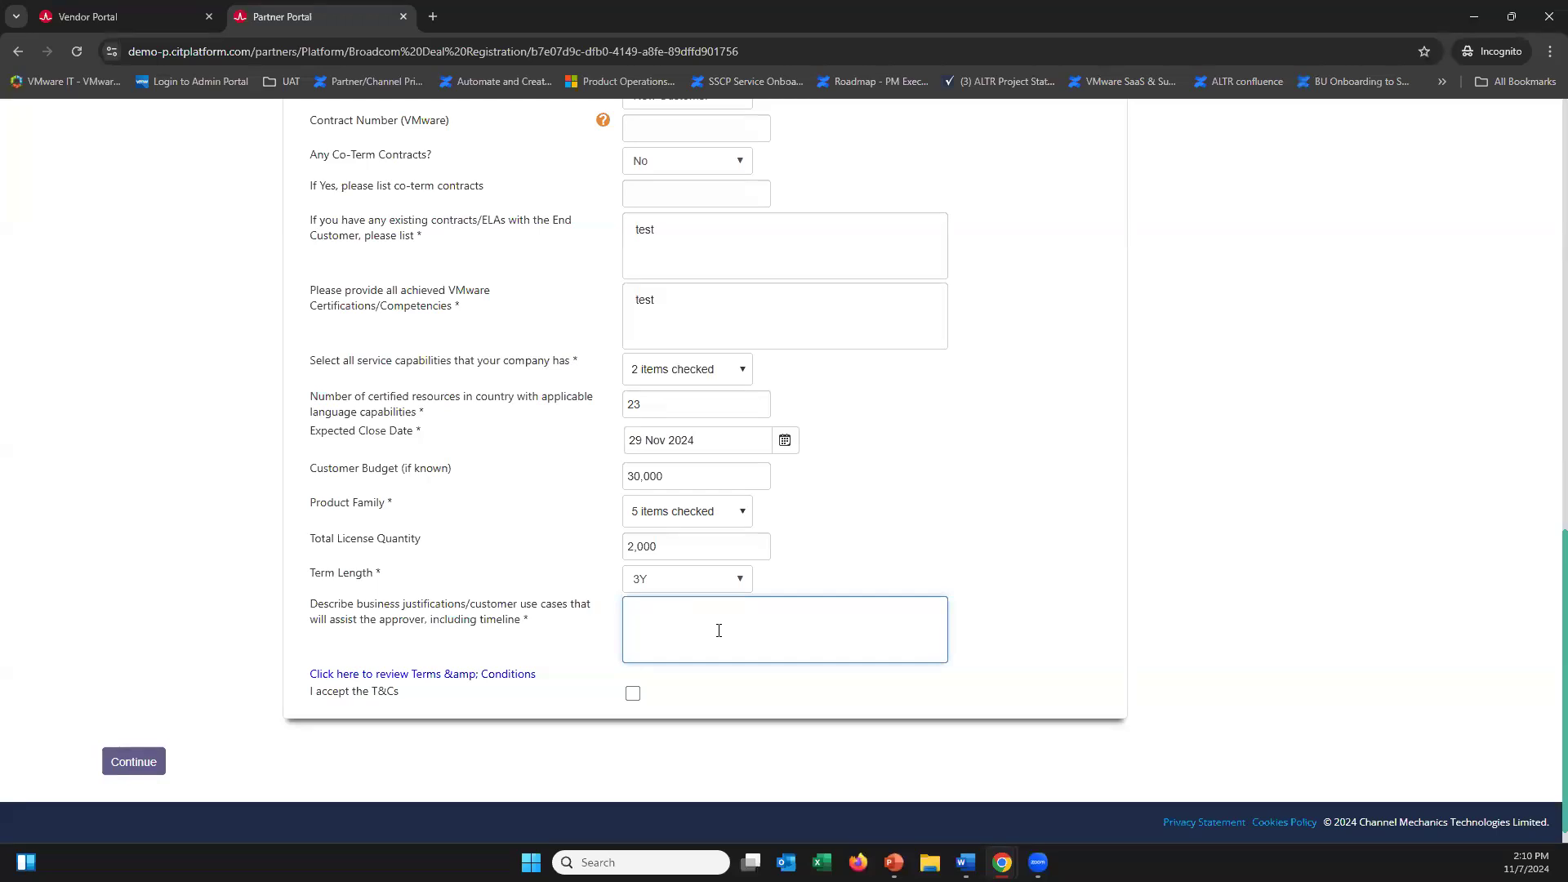
text(test)
click(577, 651)
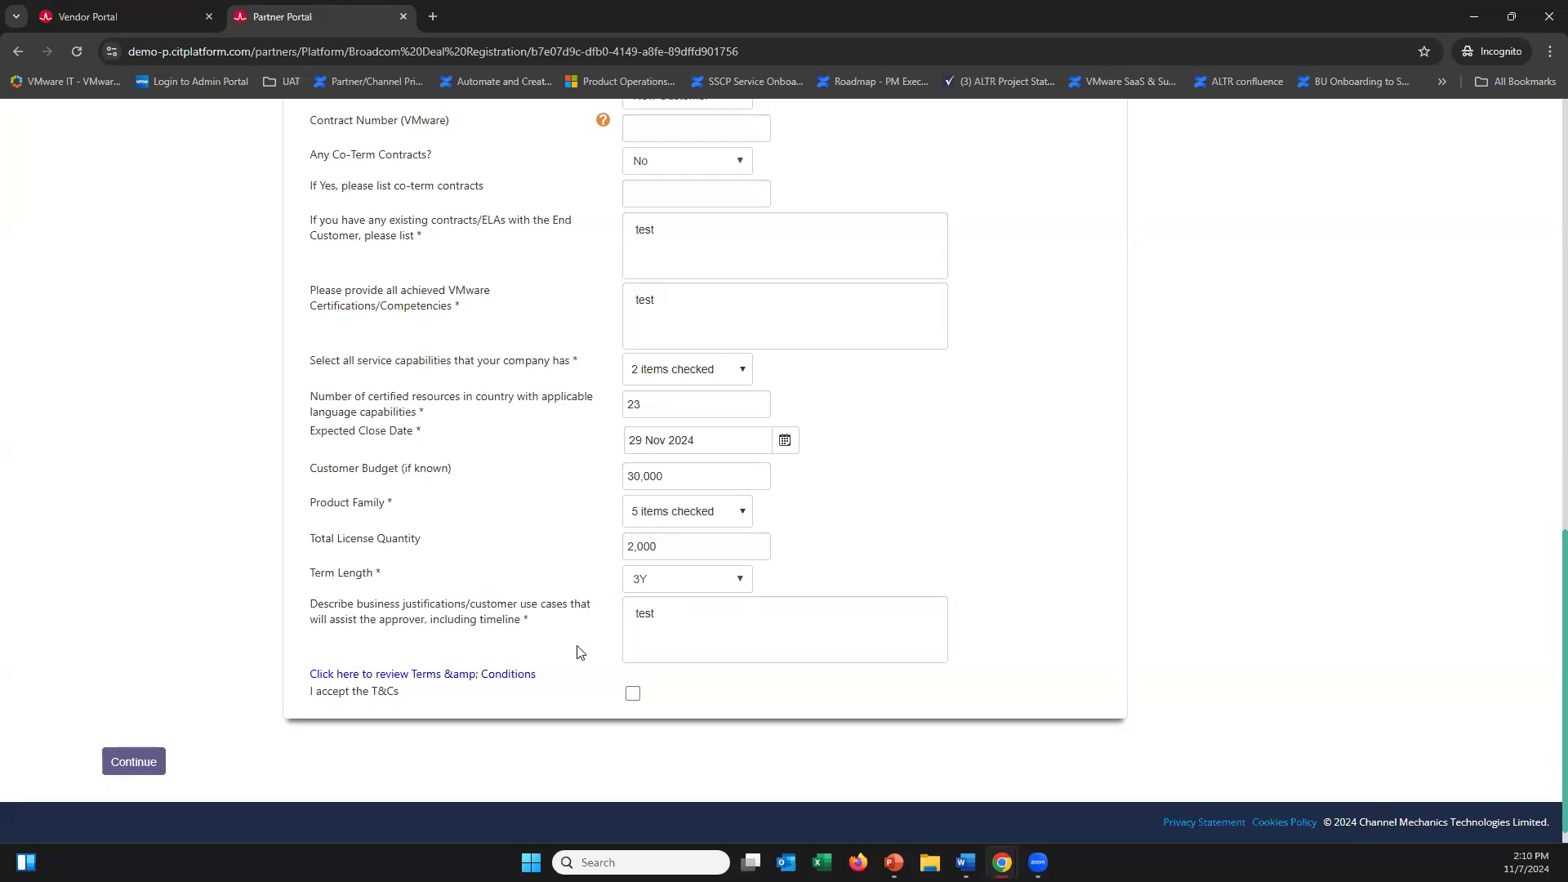
click(633, 693)
Continue to the review page and scroll up to the Submit Deal Registration button
click(135, 762)
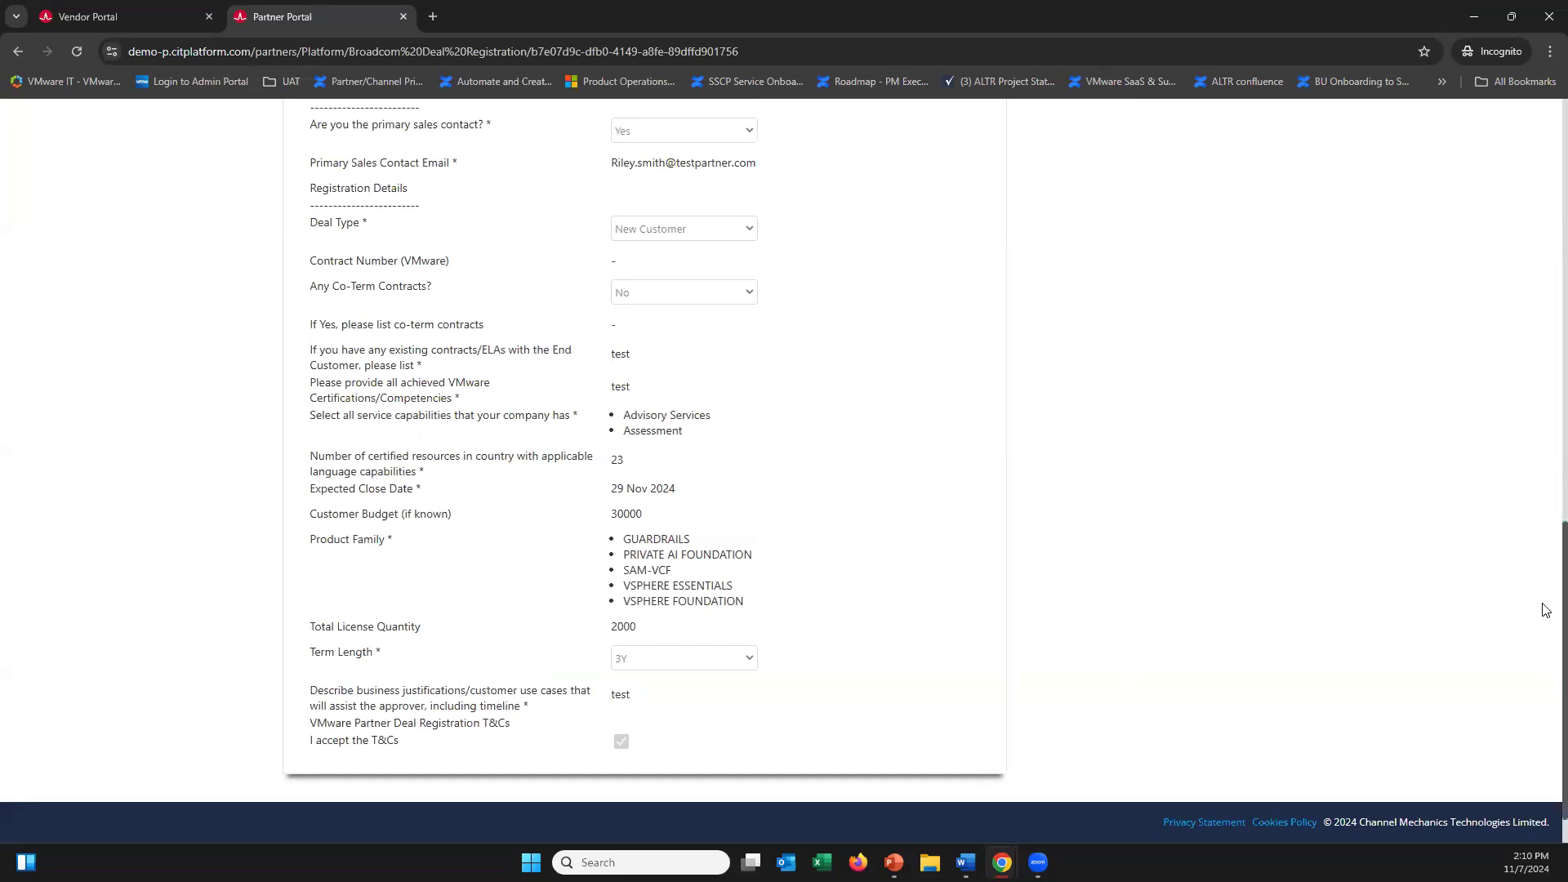
scroll(1546, 609, up, 1)
scroll(1545, 572, up, 3)
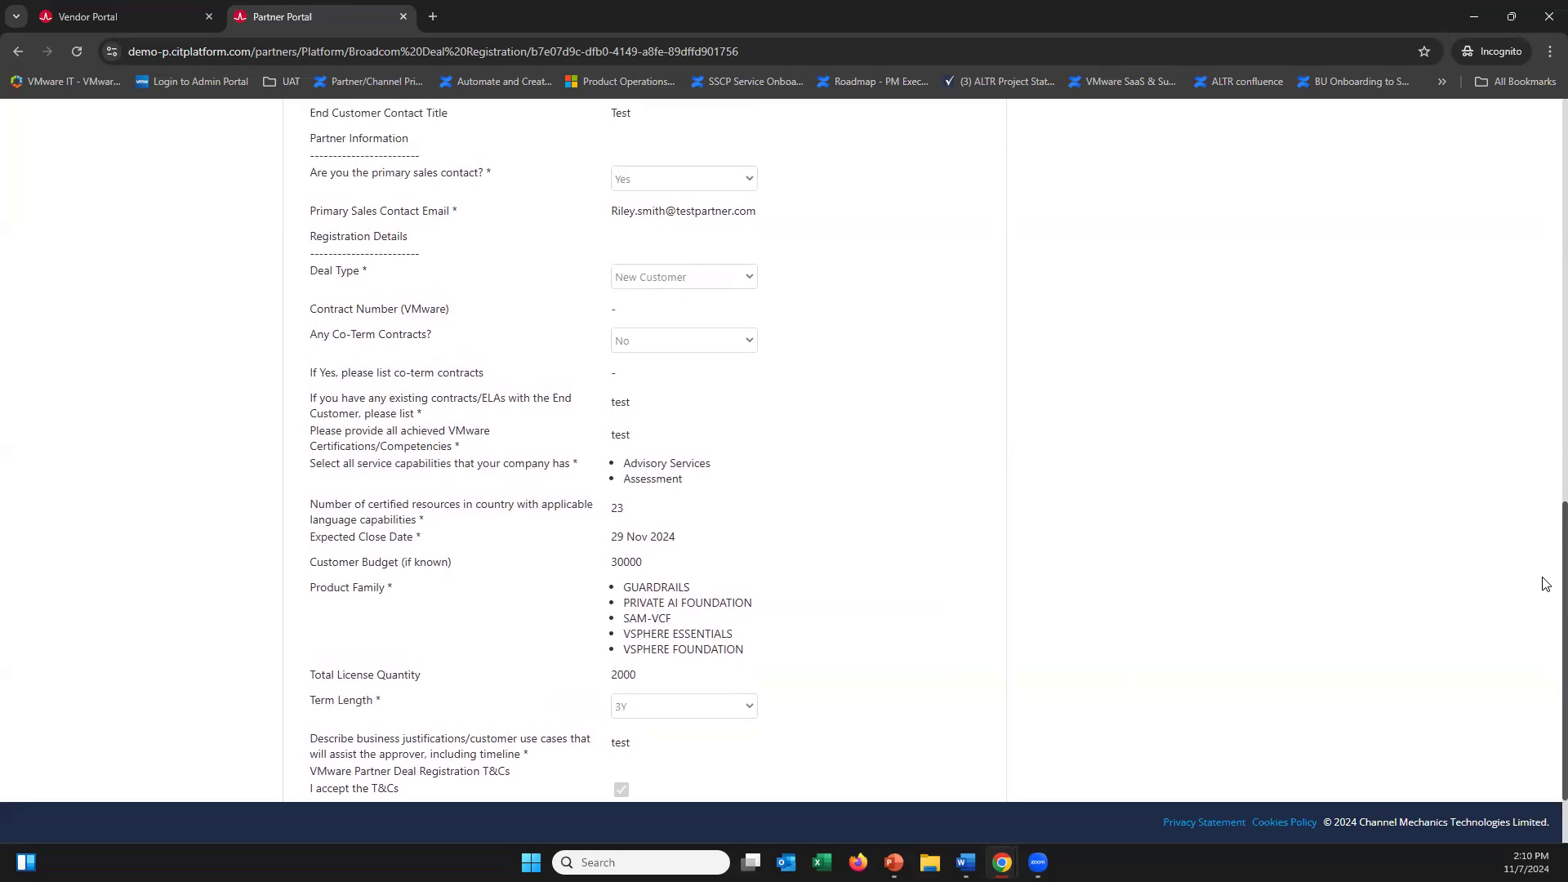
scroll(1545, 544, up, 1)
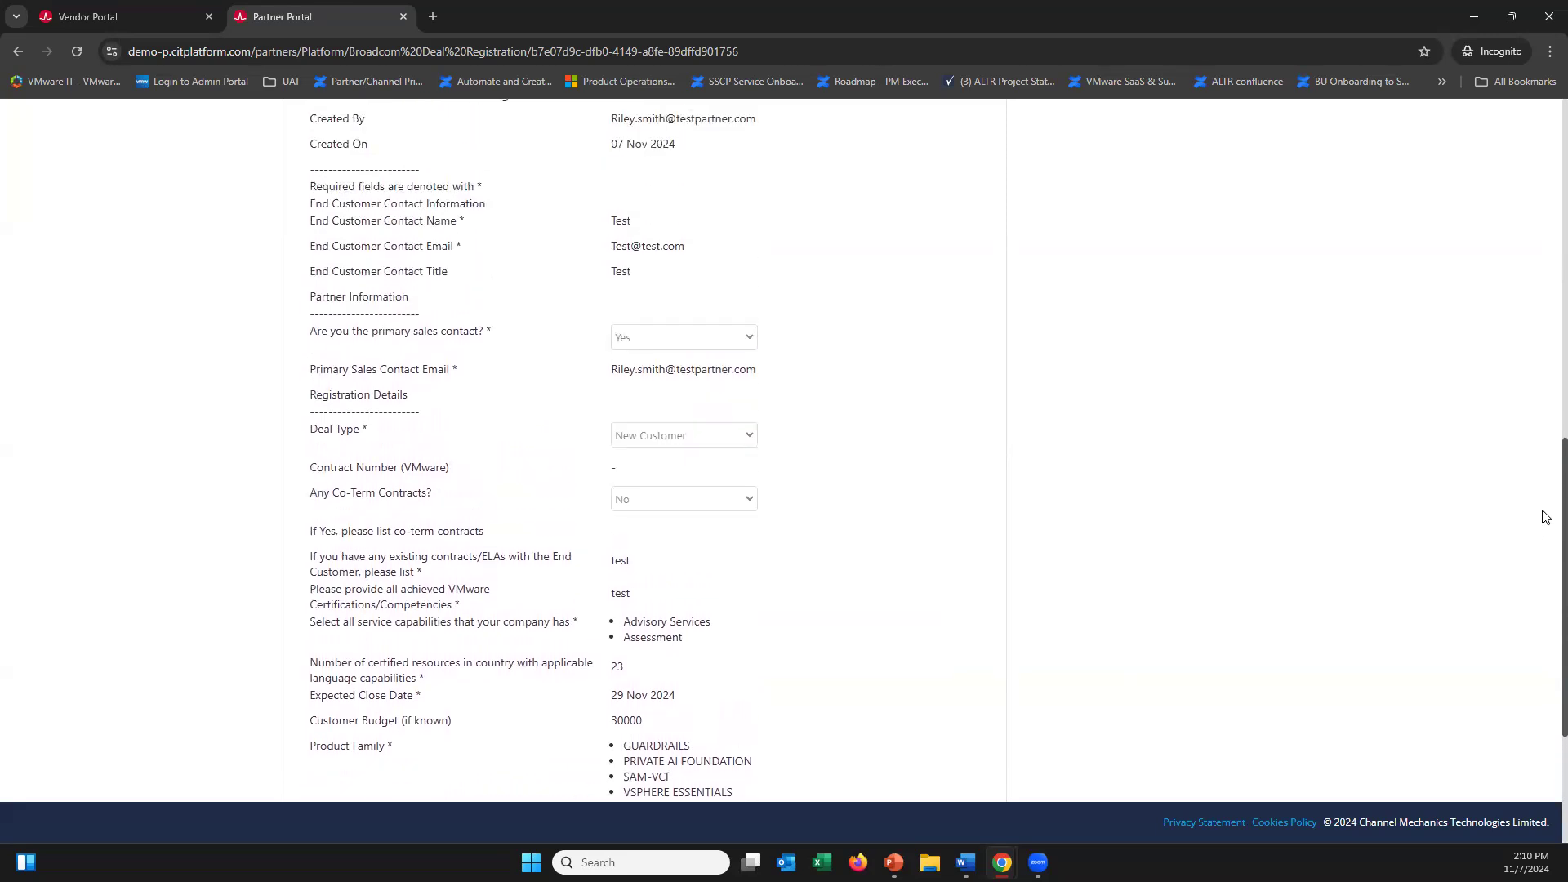
scroll(1545, 506, up, 1)
scroll(1546, 478, up, 4)
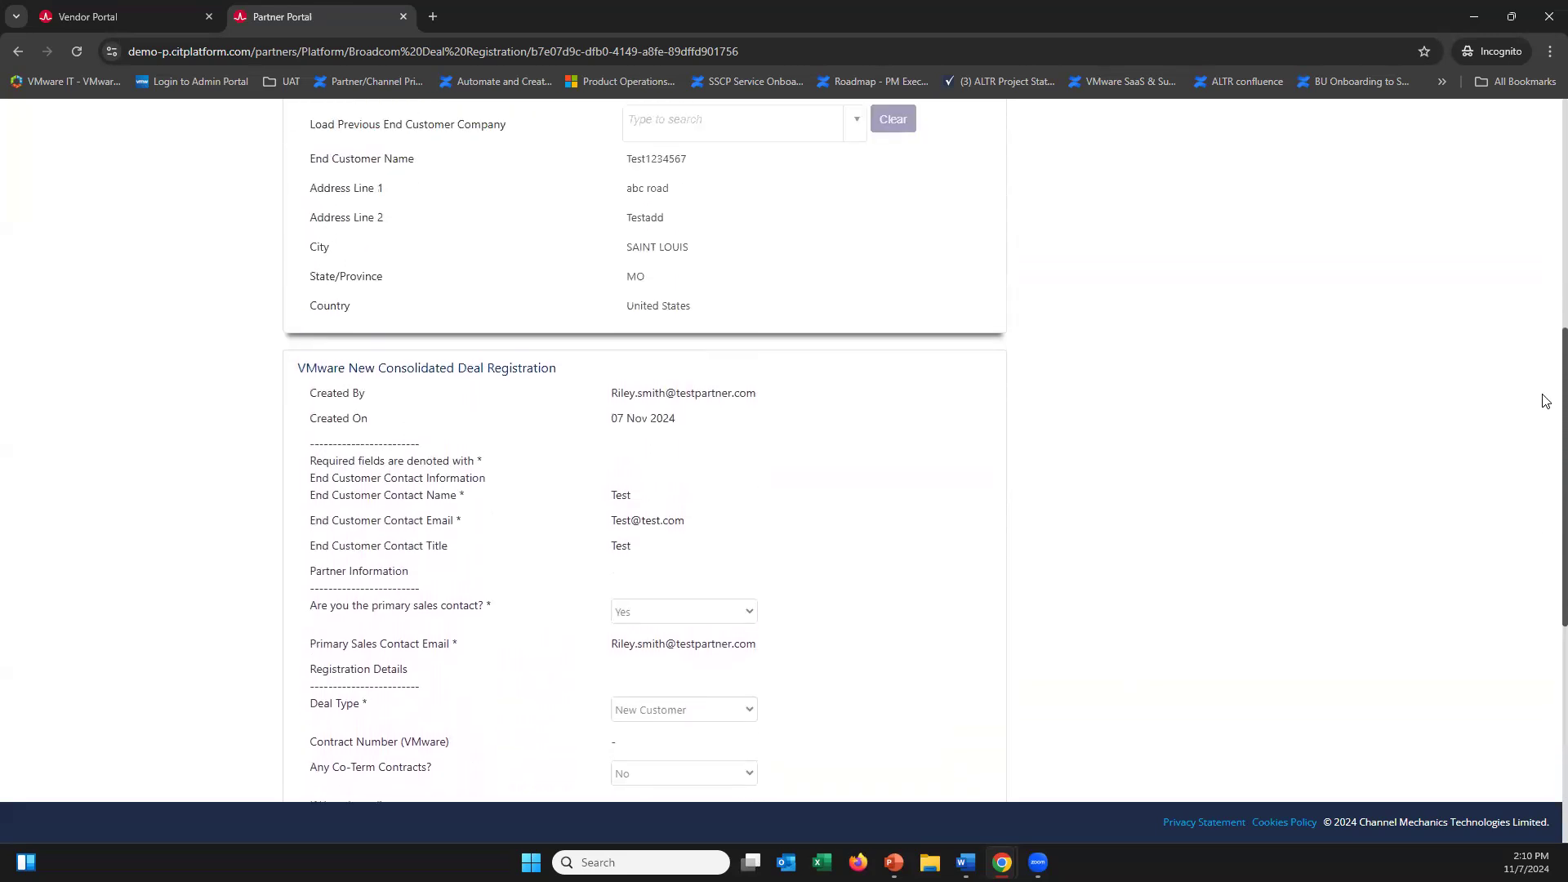
scroll(1545, 343, up, 3)
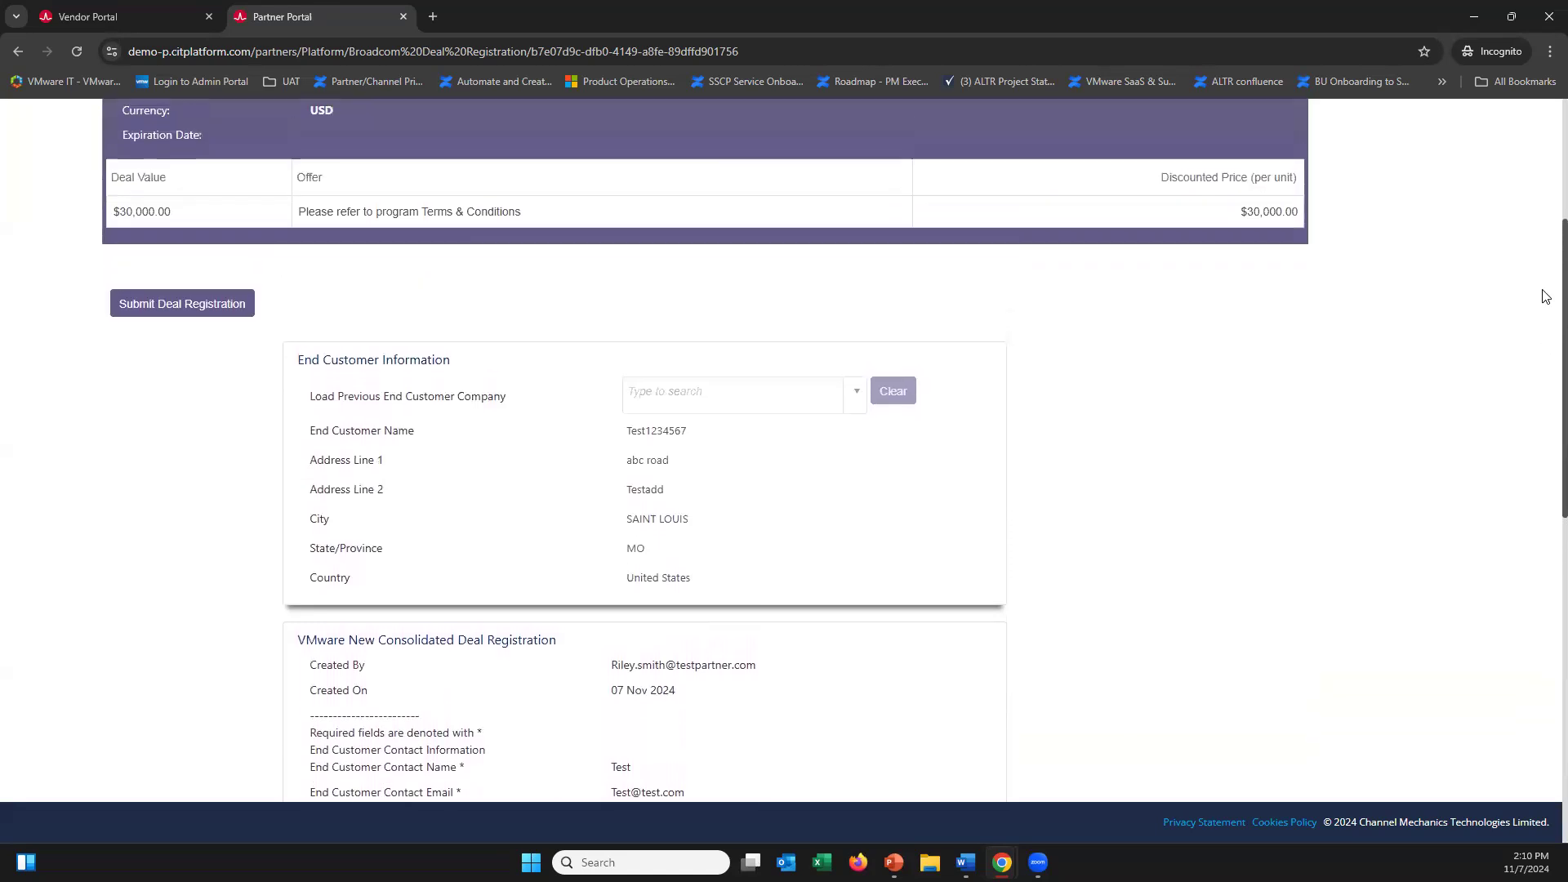
scroll(1545, 234, up, 2)
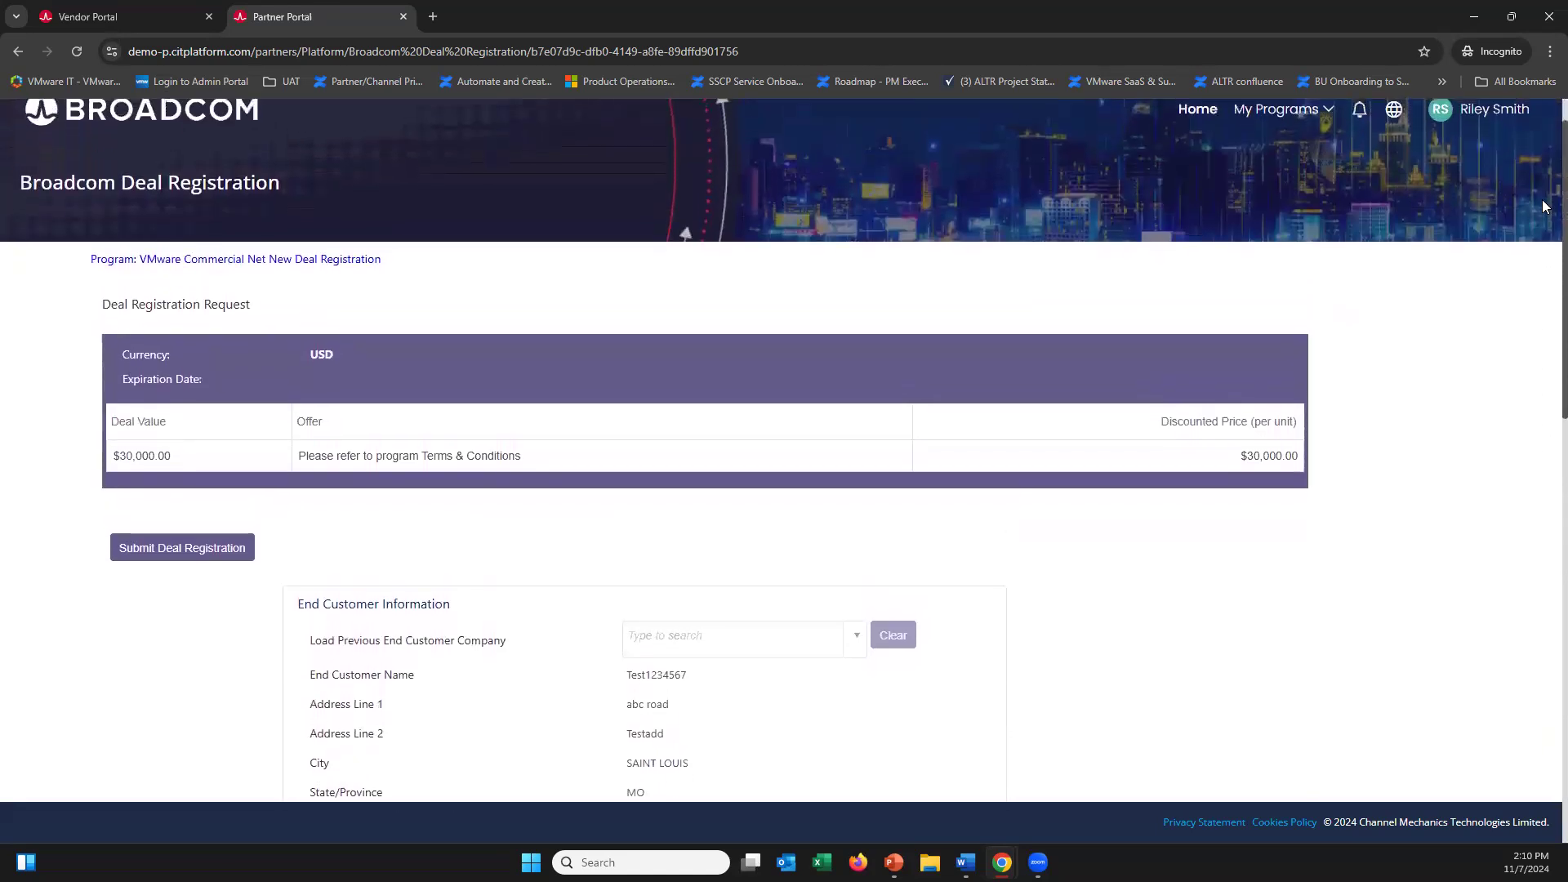
Submit the deal registration and check the confirmation's request number and Pending Approval status
click(148, 604)
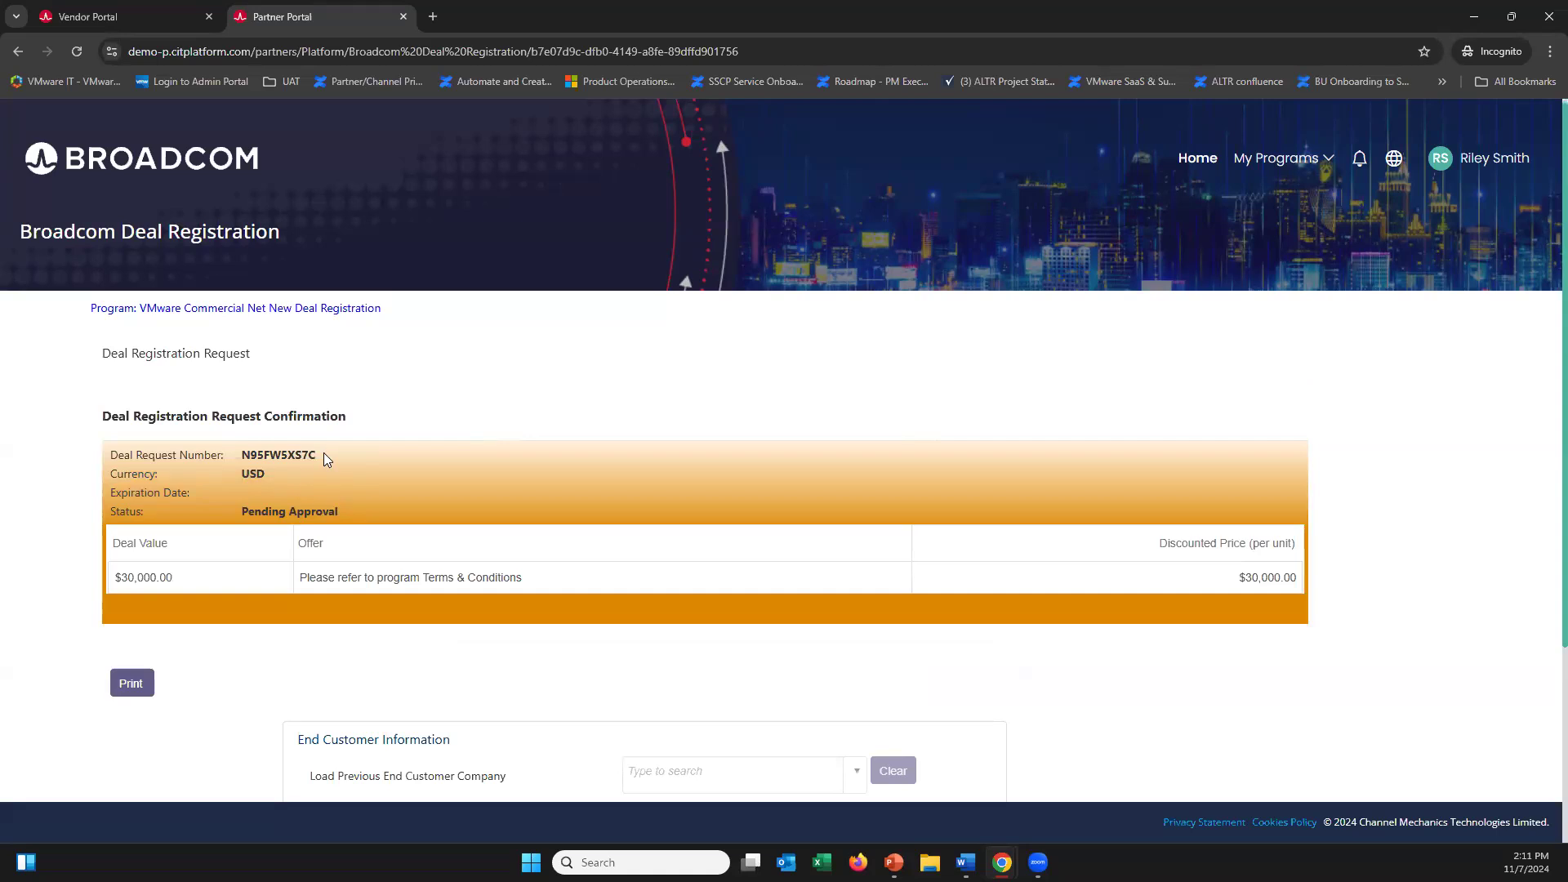
drag(324, 453, 246, 455)
click(299, 494)
Open Track Deals from the portal home and find the new $30,000 deal Pending Approval under status All
click(1197, 160)
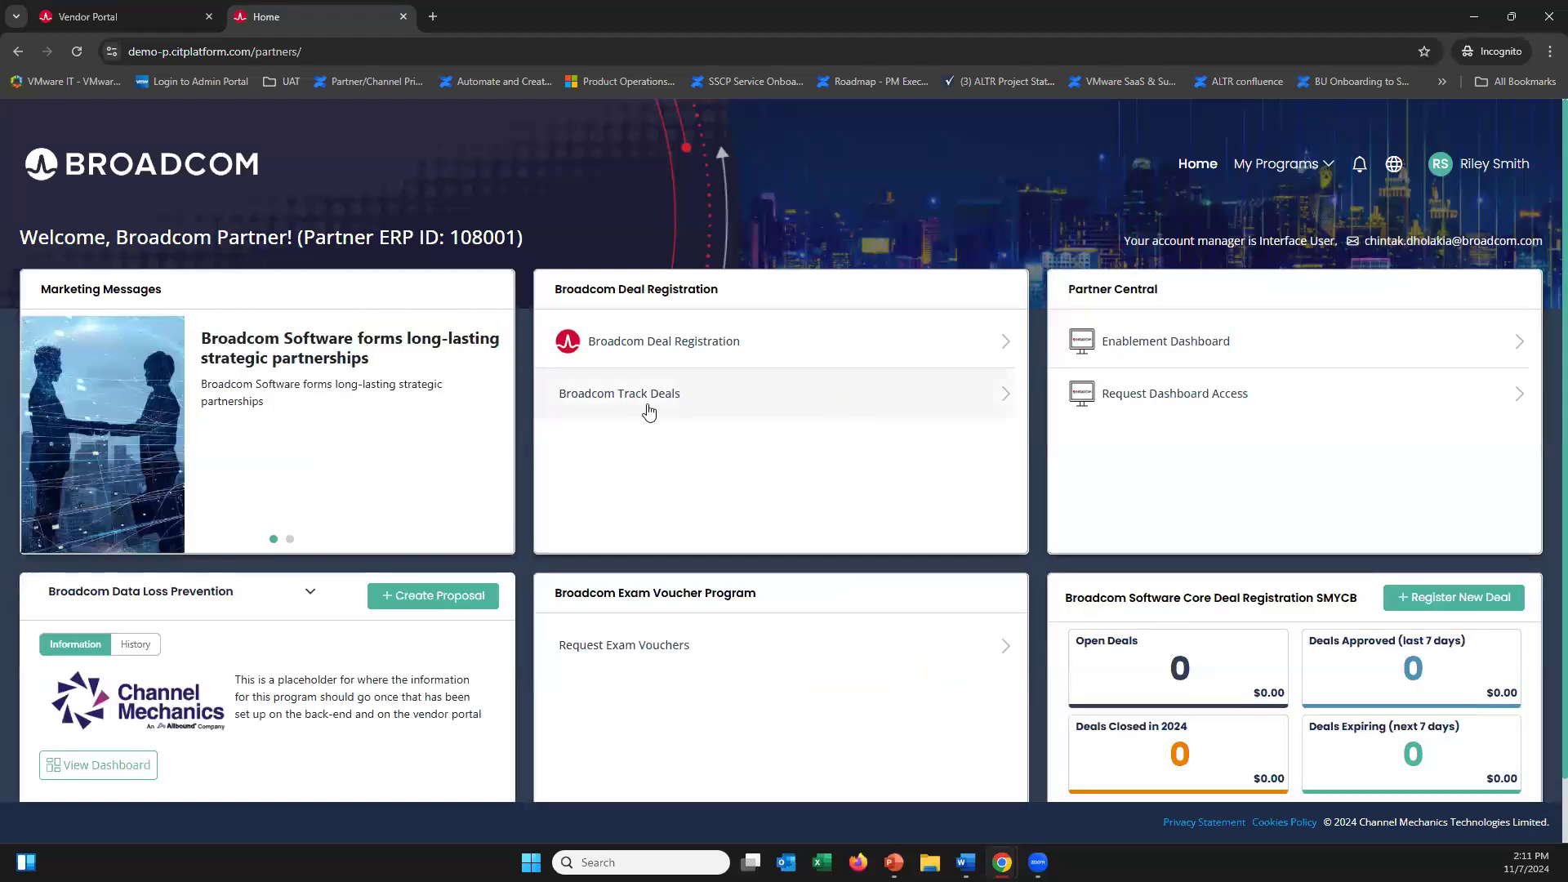
click(717, 397)
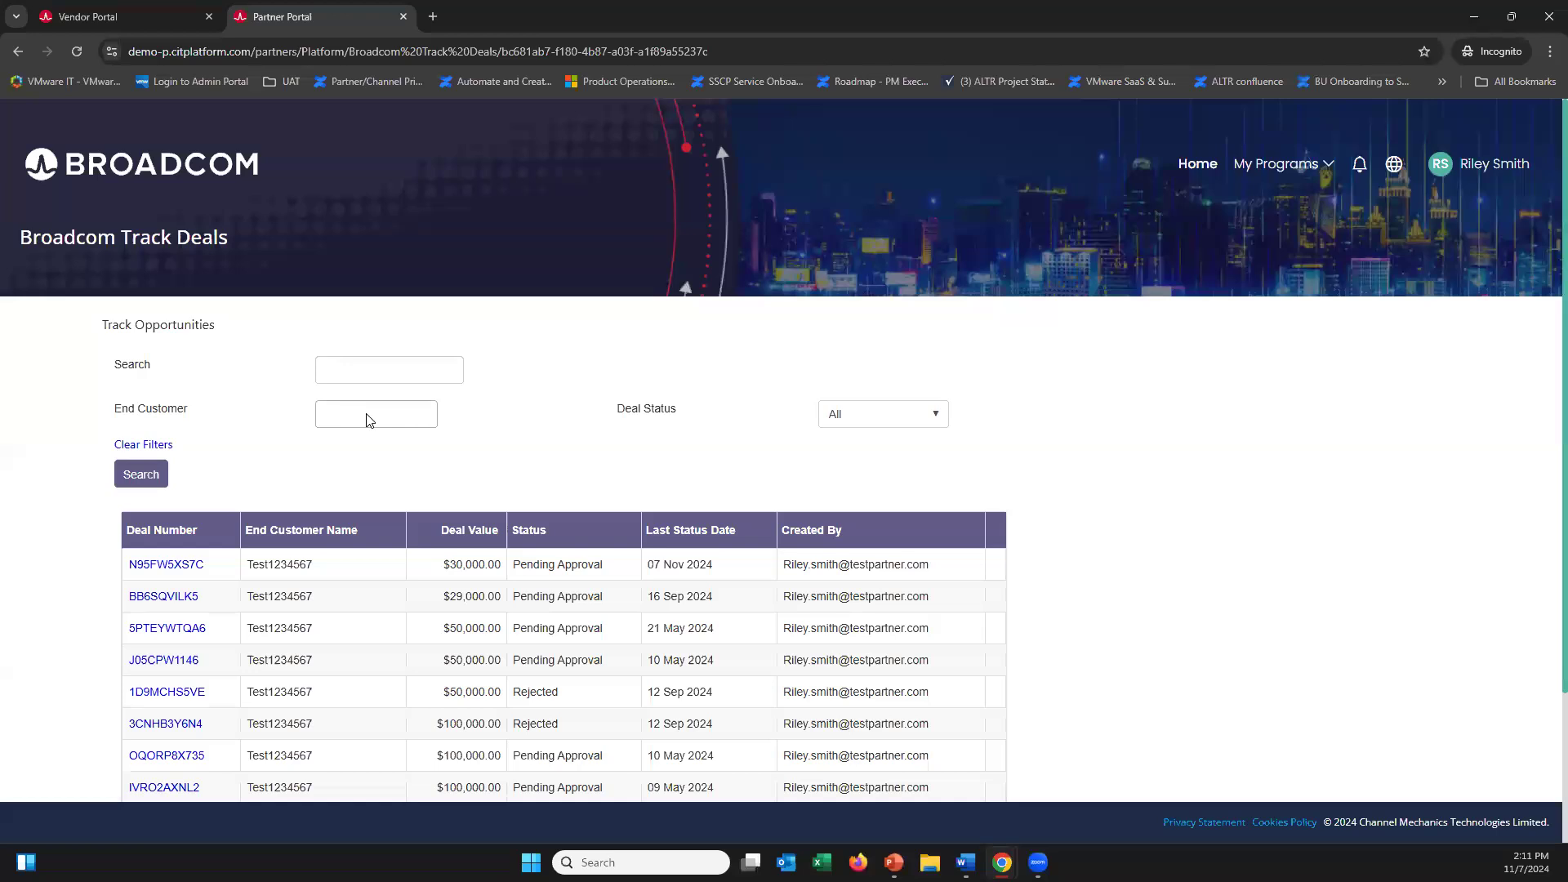
click(875, 421)
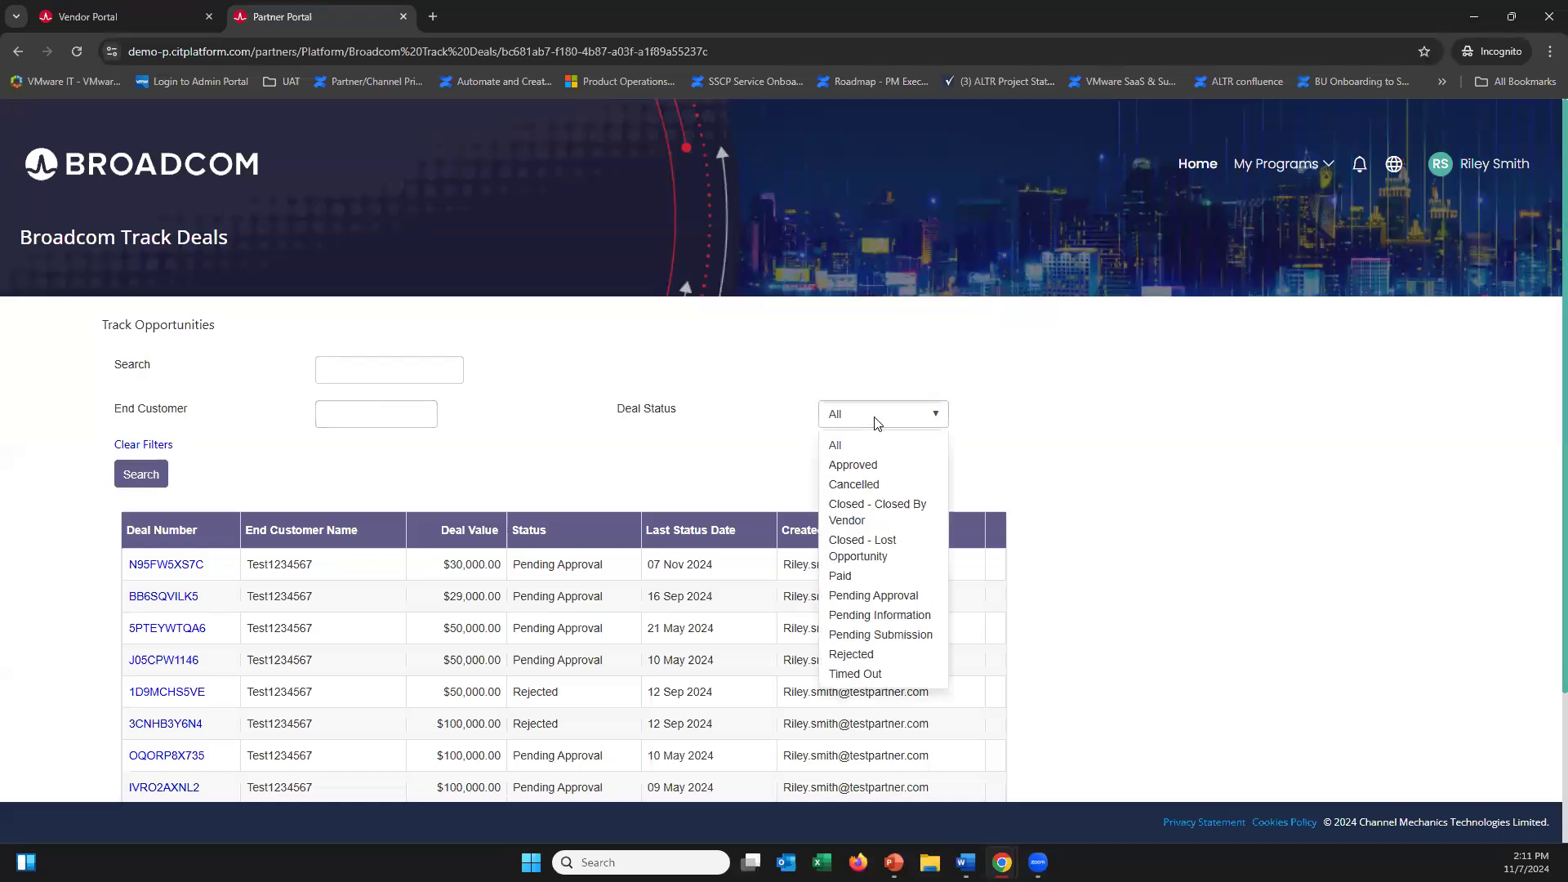
click(726, 429)
scroll(1546, 436, down, 2)
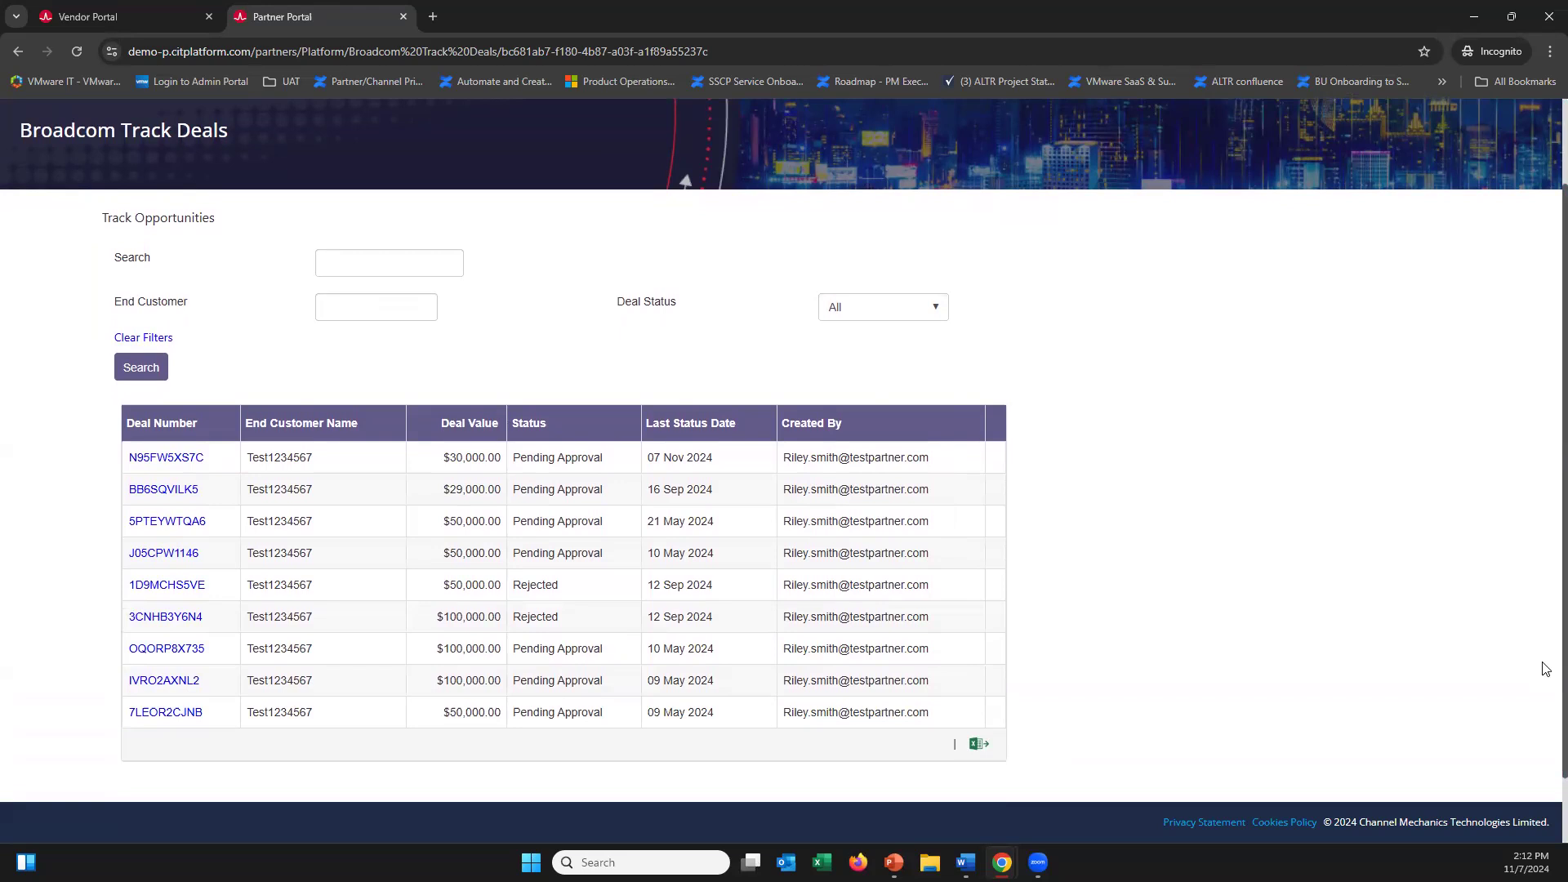
scroll(1544, 649, up, 2)
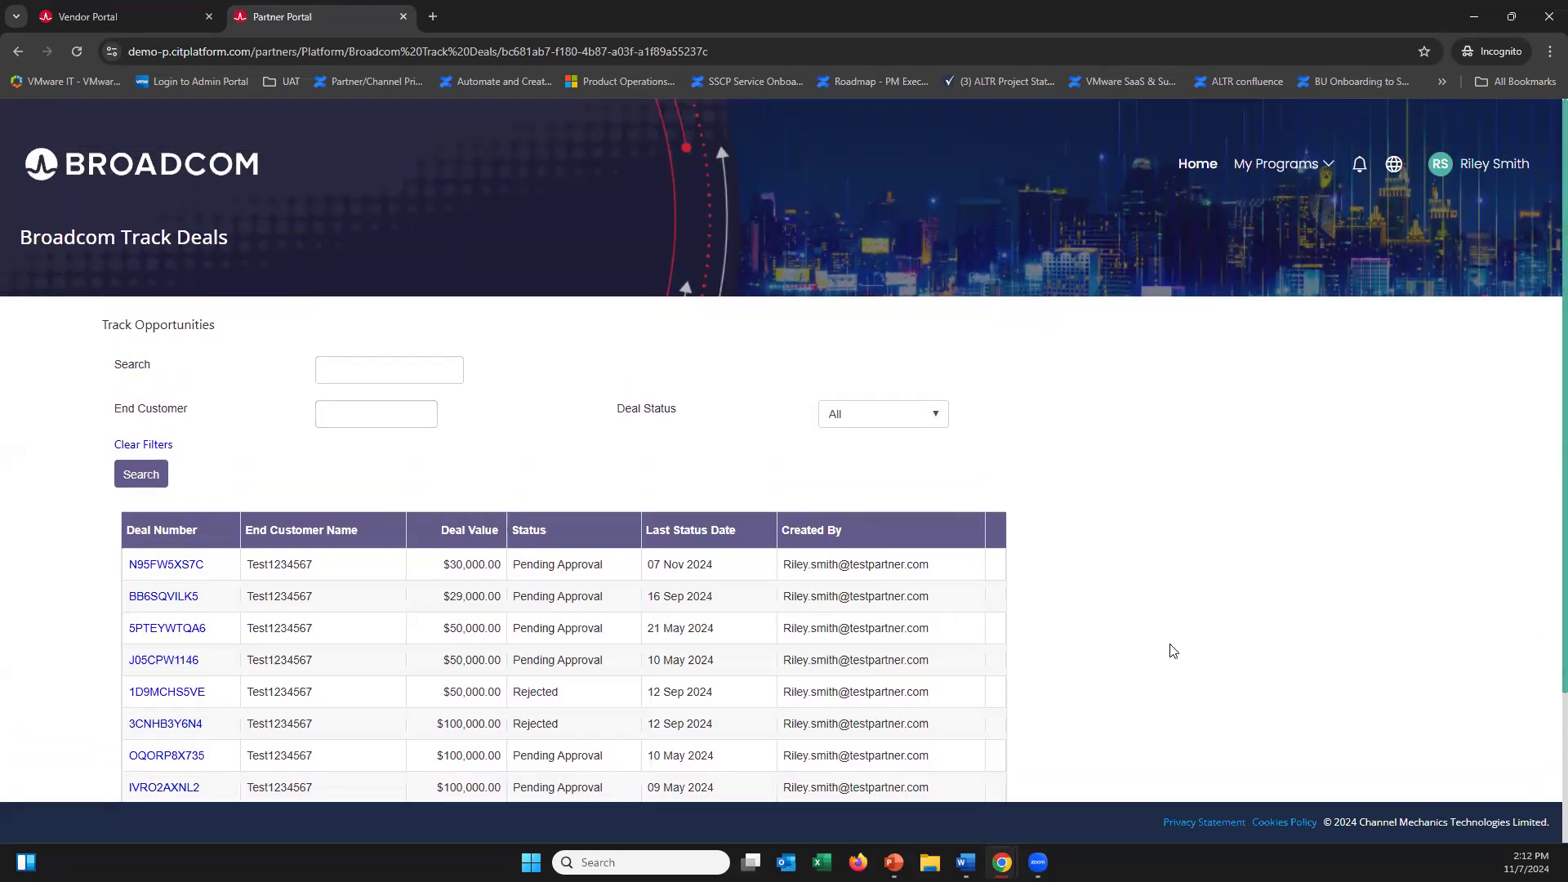
Return to the PowerPoint slide show and advance to the Resources and Support slide
mouse_move(894, 862)
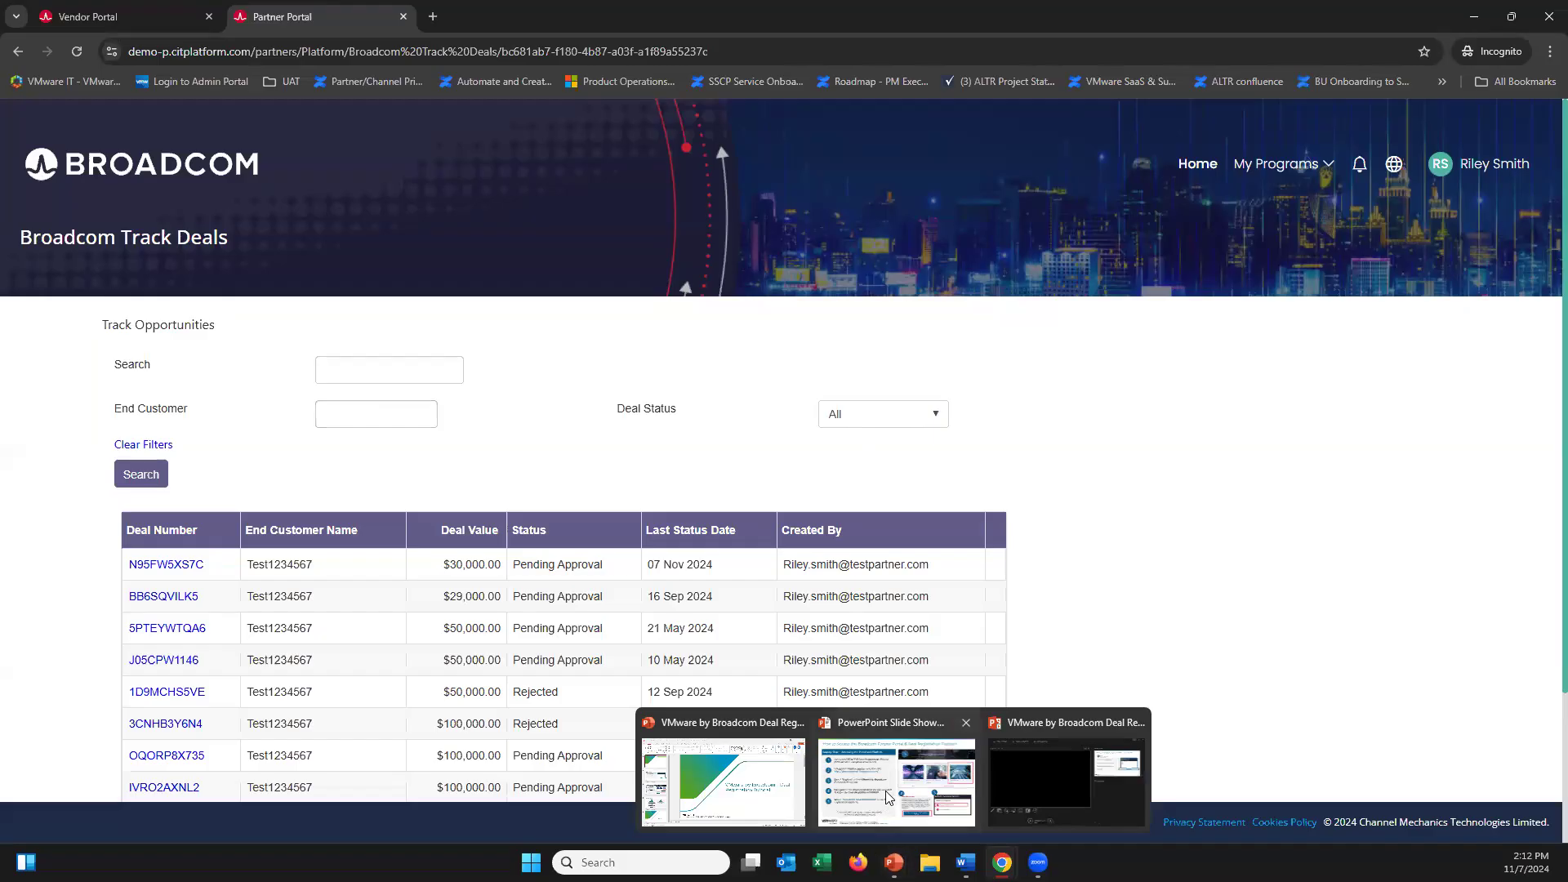
click(896, 775)
click(630, 615)
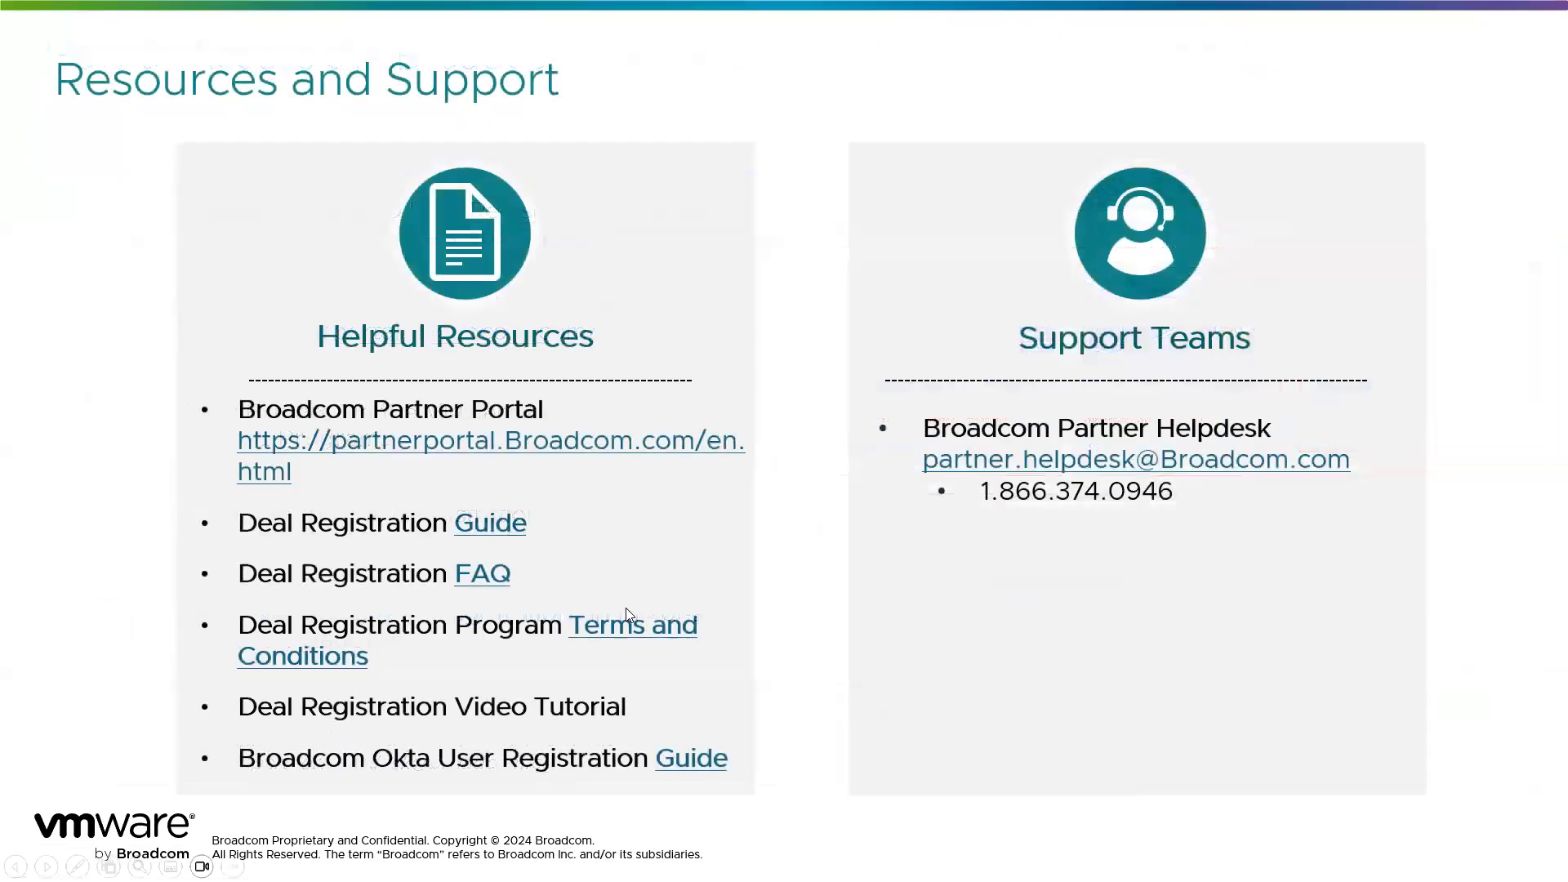